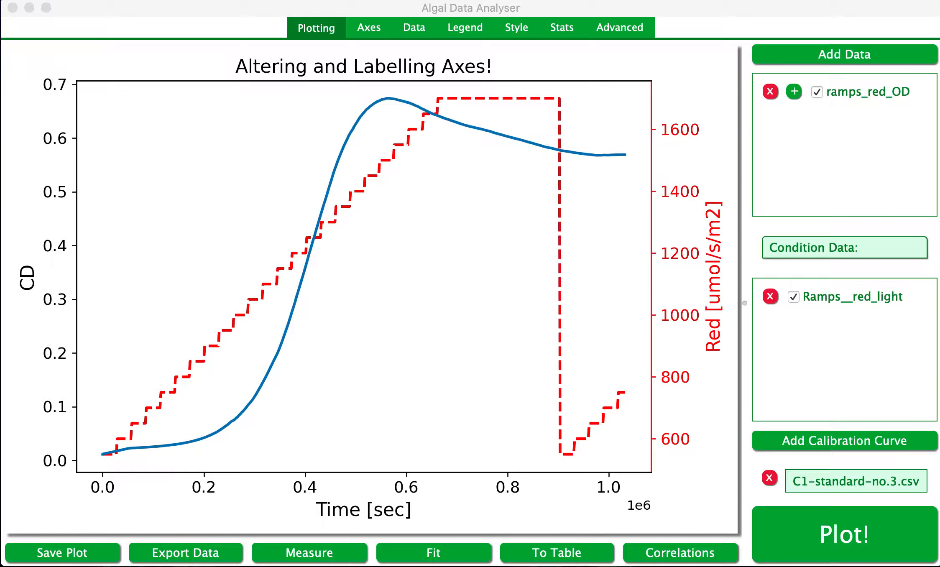
Set the X (time) axis variable to hours.
click(375, 31)
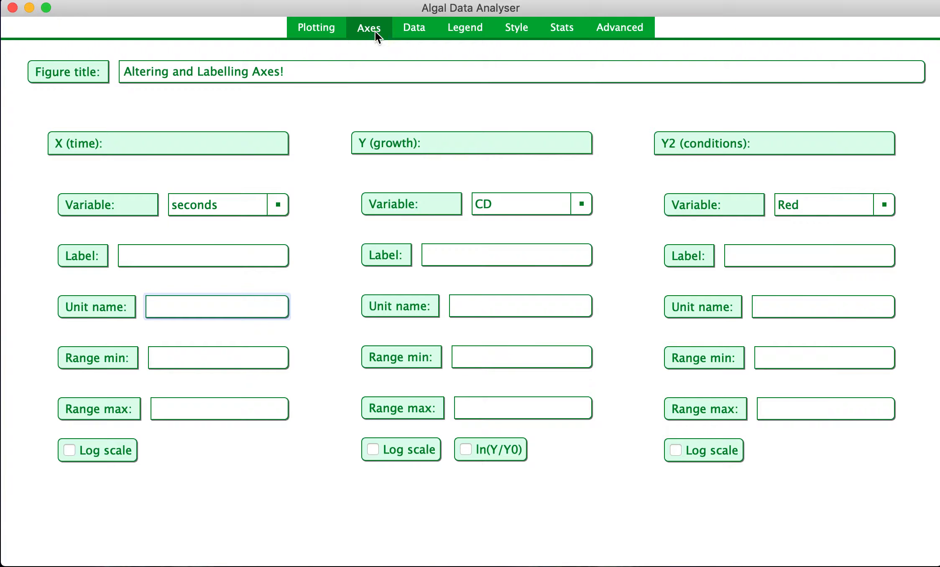
click(272, 206)
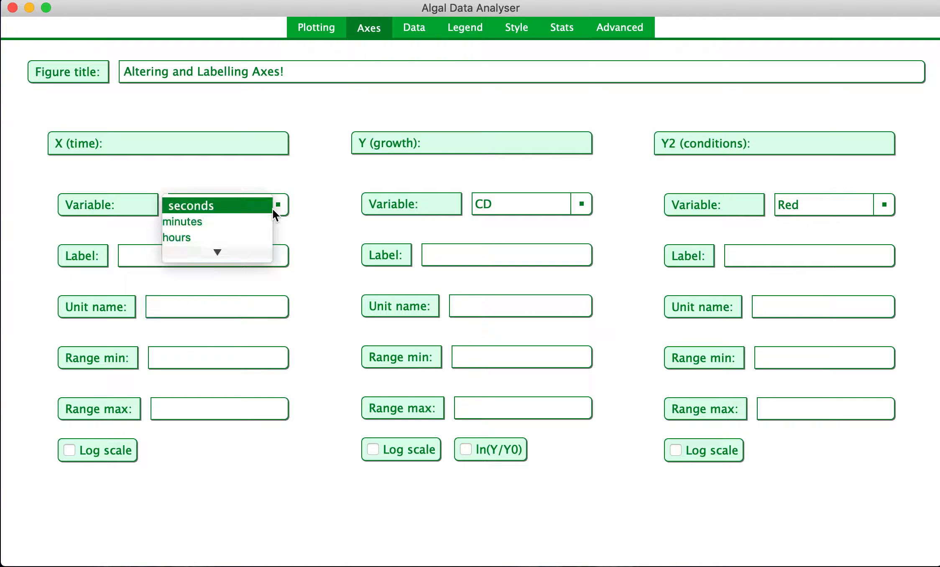
click(225, 235)
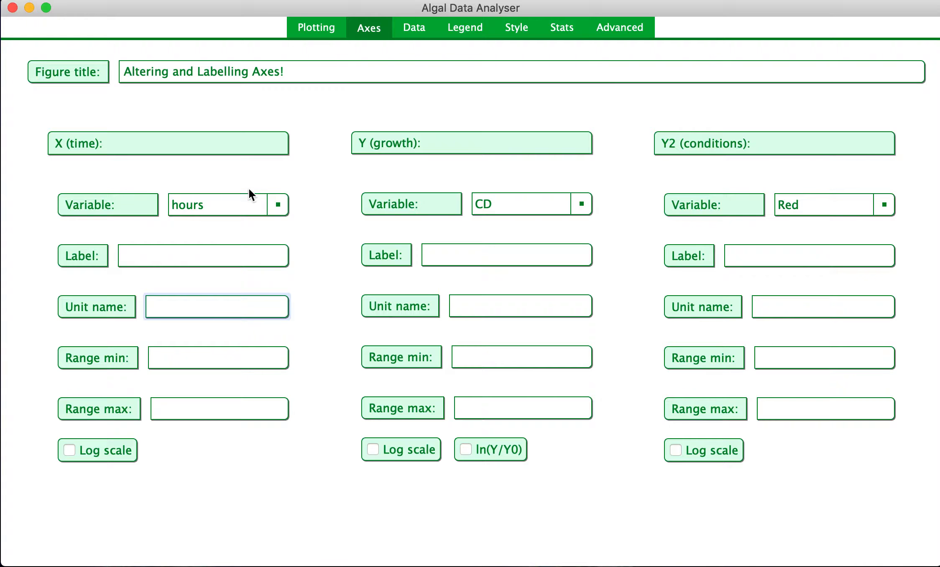
Change the X time variable to days and replot the graph.
click(278, 206)
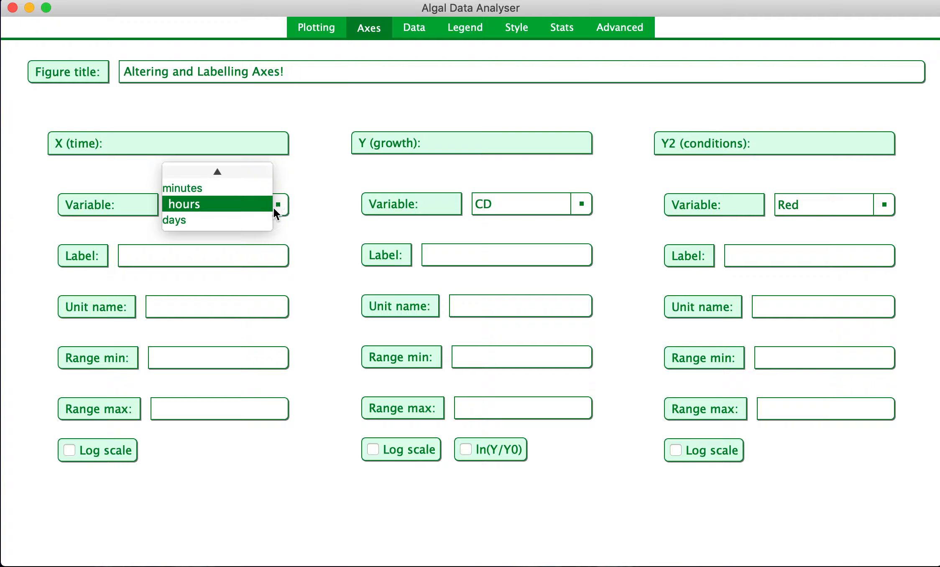
click(244, 221)
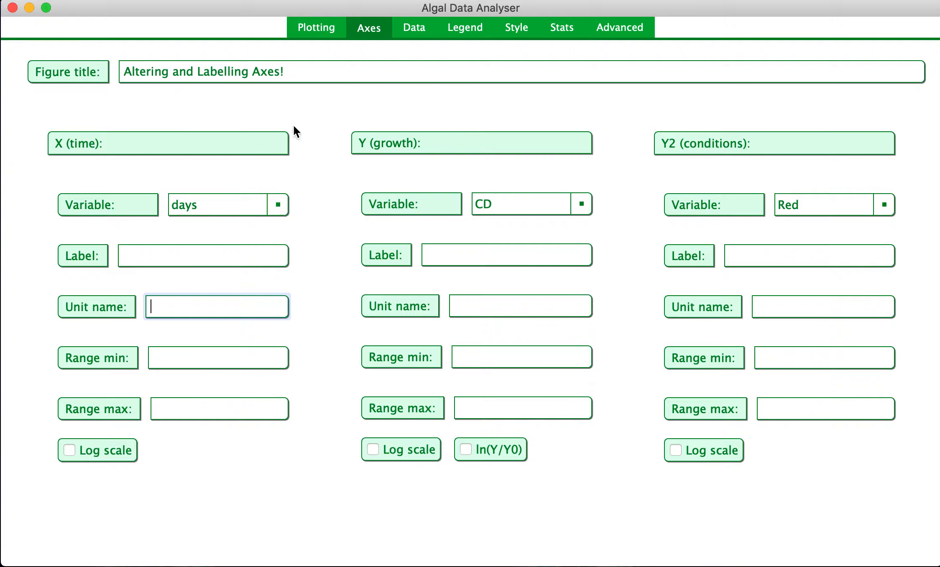
click(309, 32)
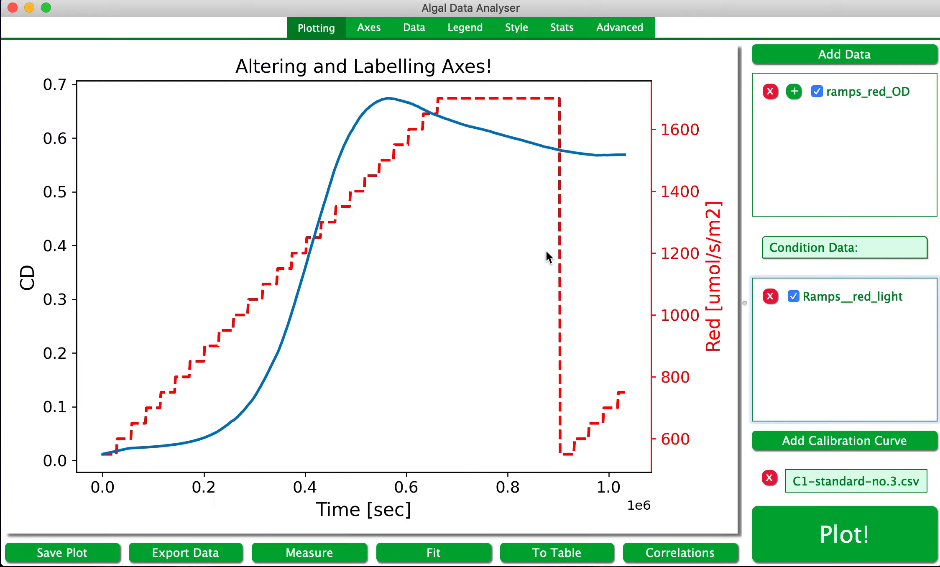
click(853, 540)
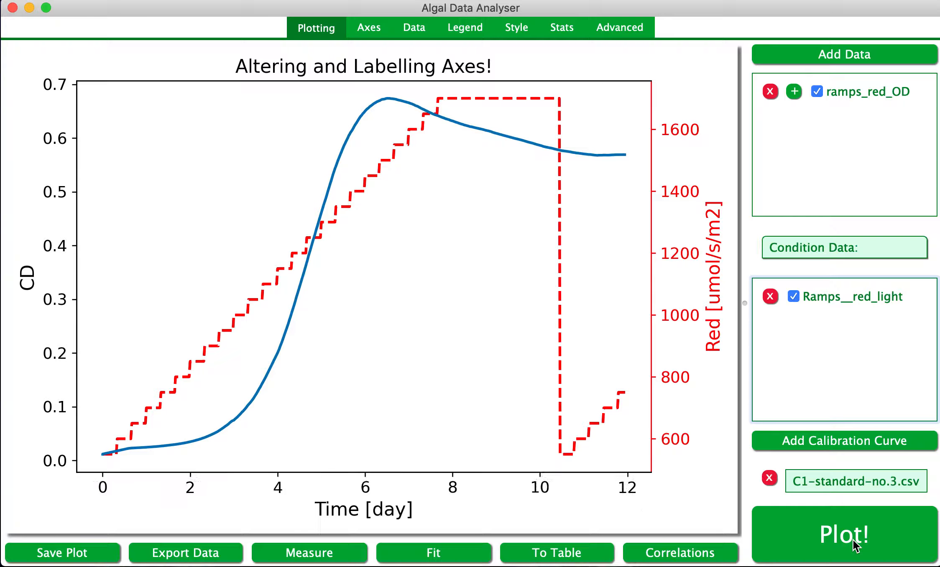
Switch the X time variable back to hours and replot the graph.
click(374, 34)
click(251, 204)
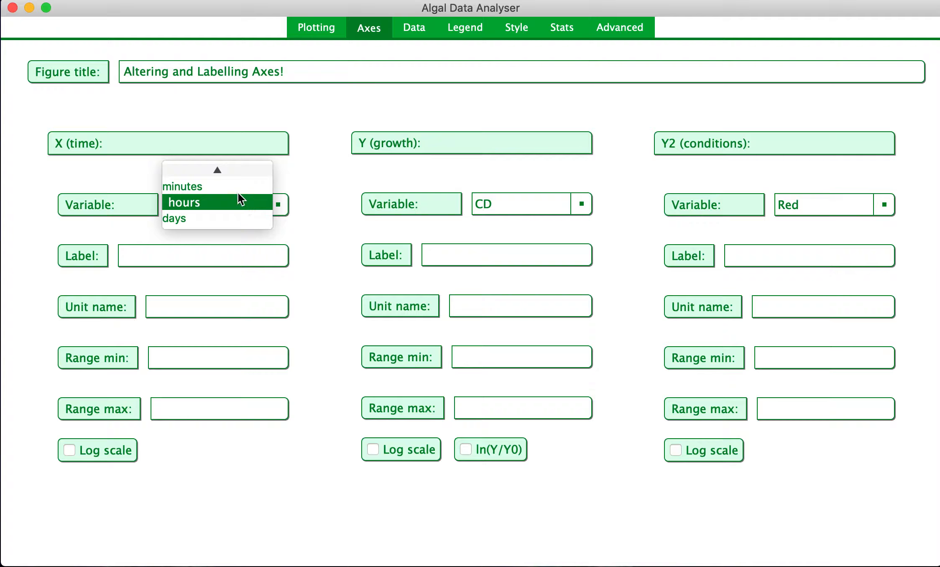
click(236, 197)
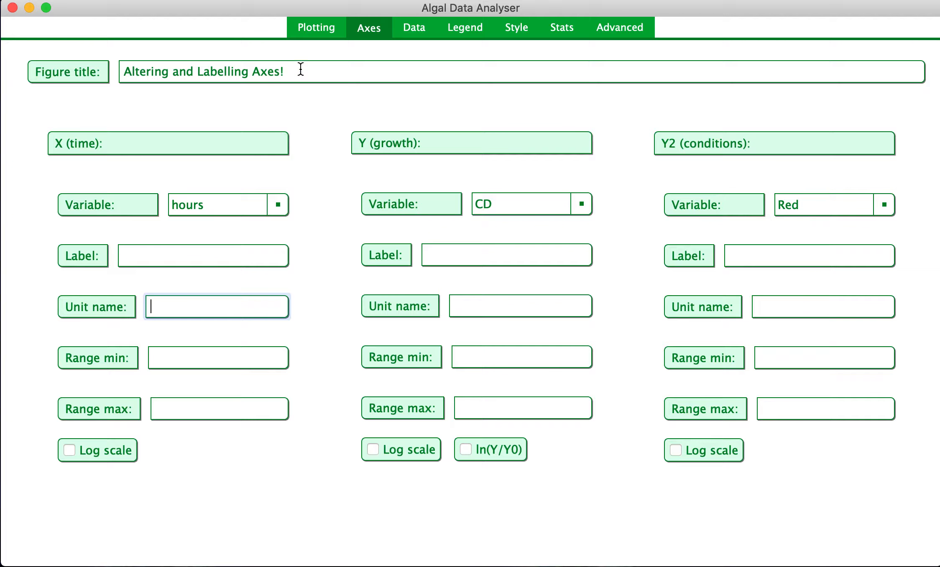
click(318, 31)
click(821, 523)
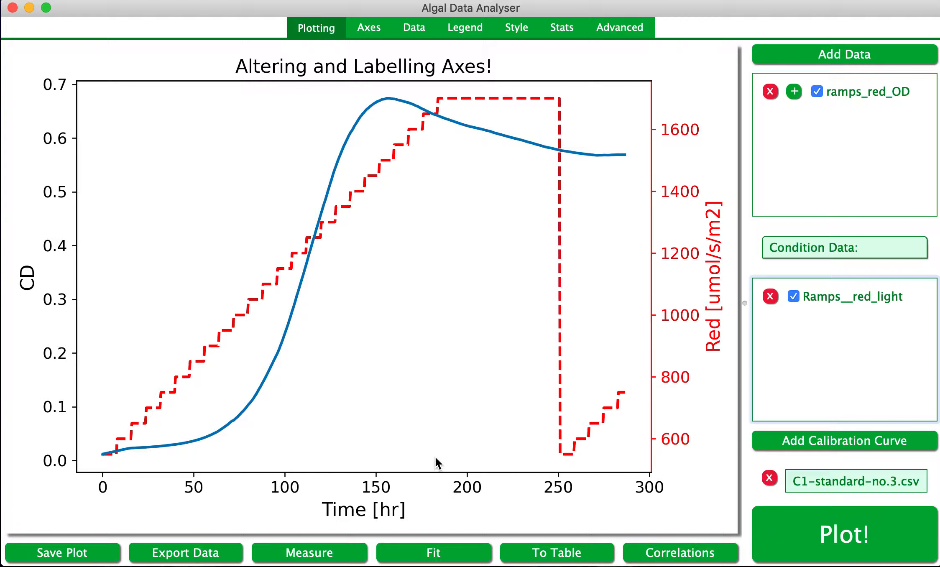
Set the X axis range from 0 to 170 and replot the graph.
click(368, 25)
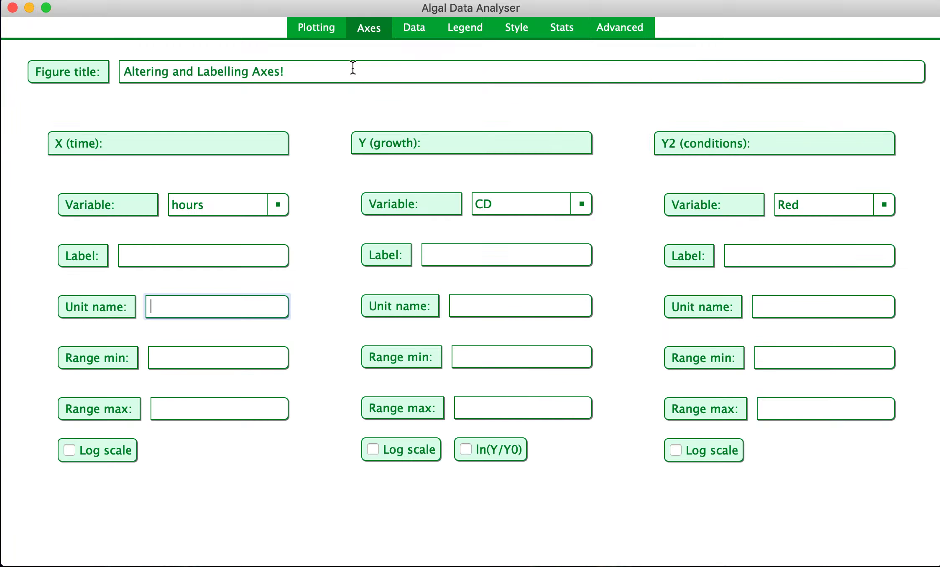
click(163, 359)
text(0)
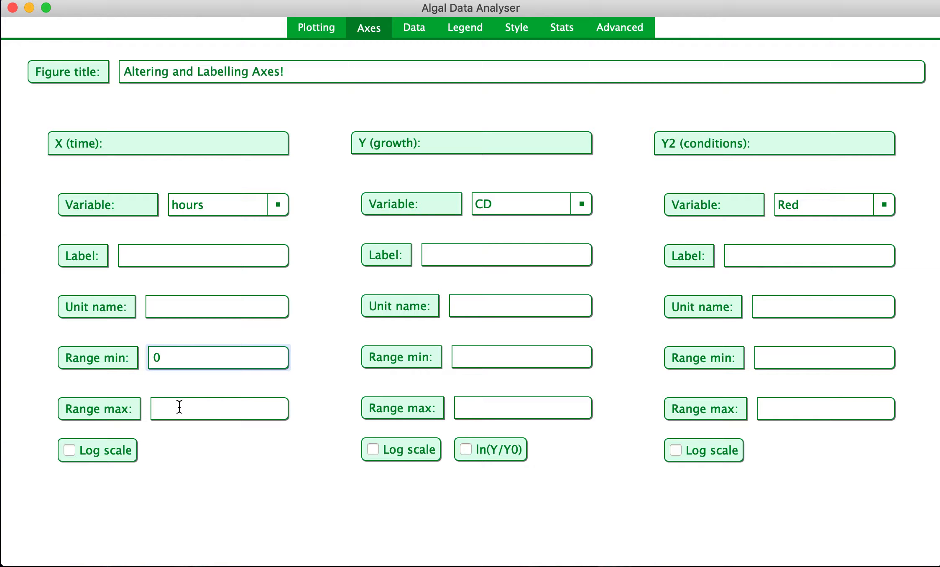
click(180, 411)
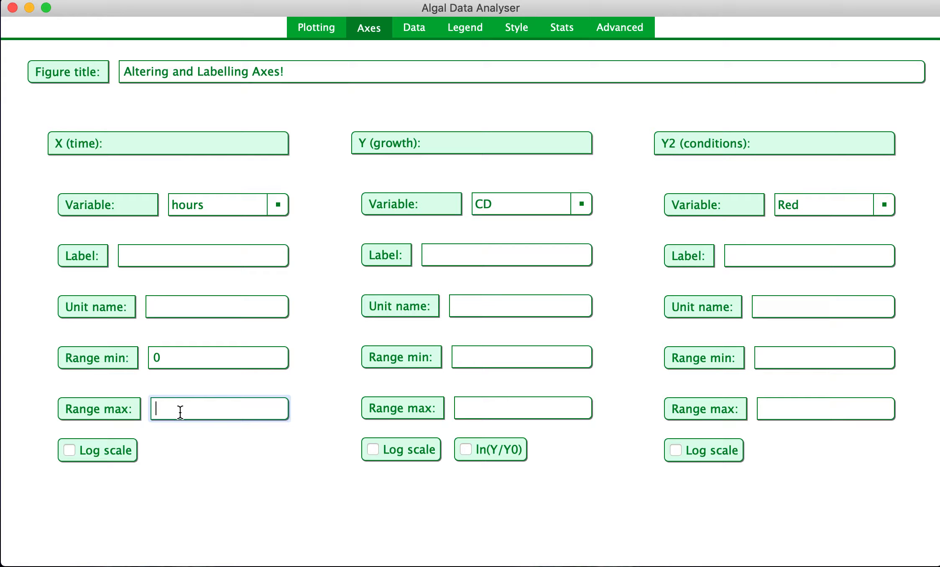
text(170)
click(323, 26)
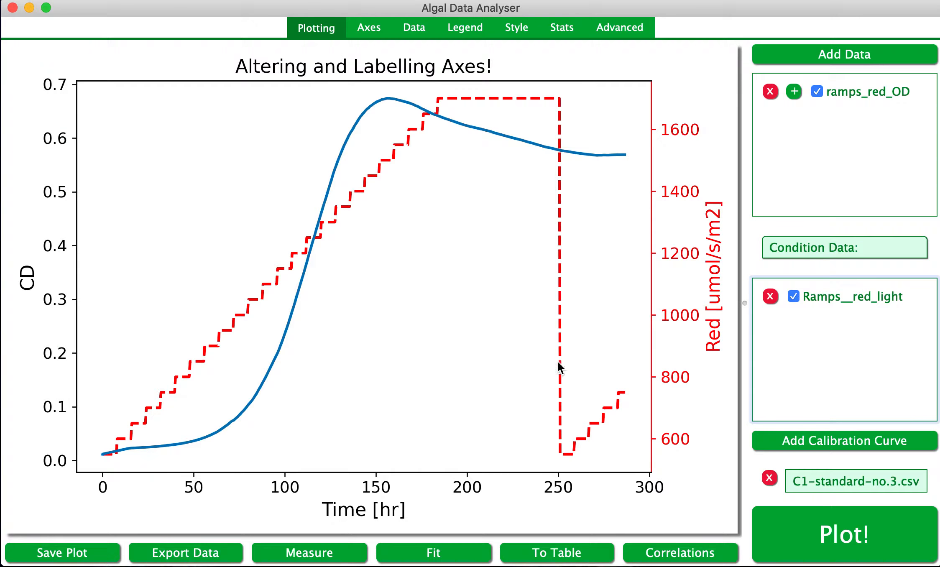
click(799, 518)
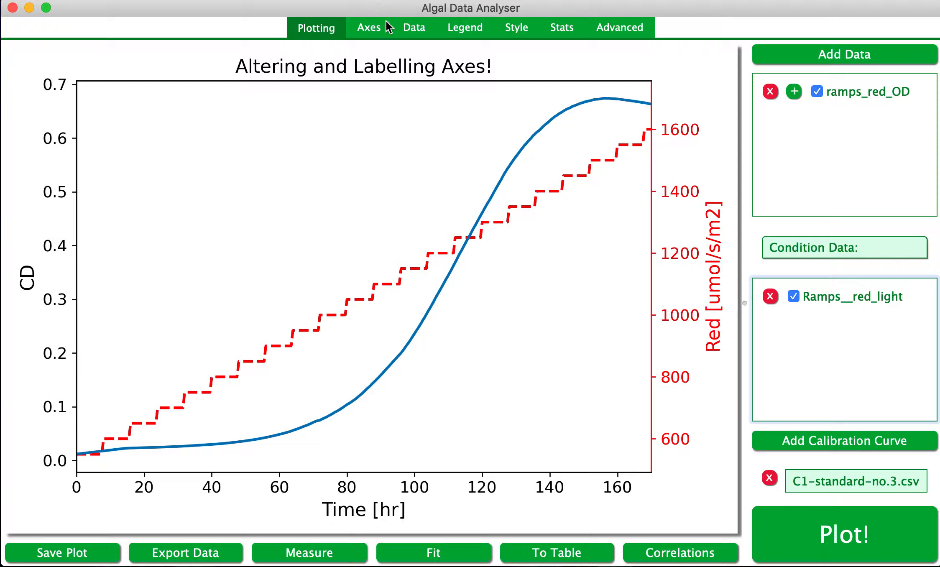
Label the X axis Time with unit name hours and replot the graph.
click(370, 23)
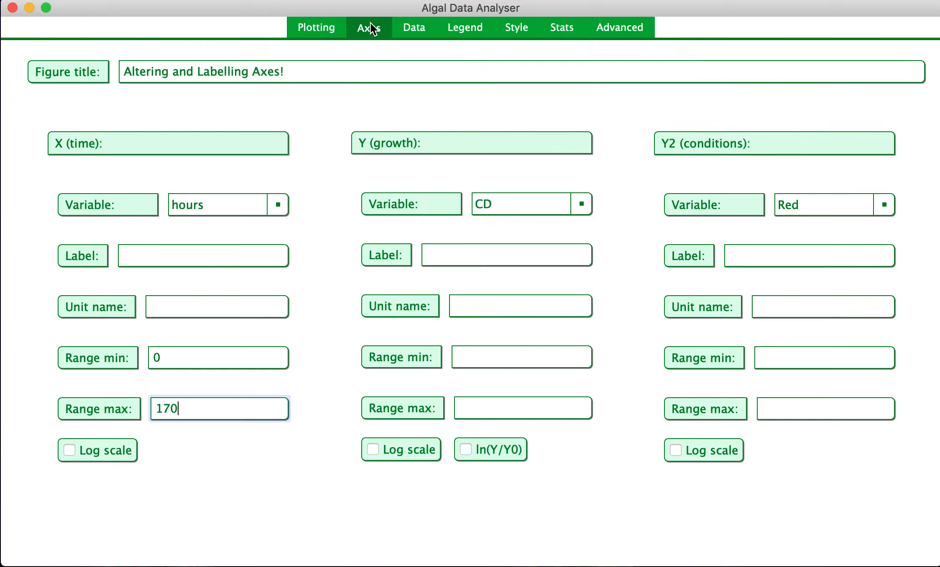
click(168, 256)
text(Time)
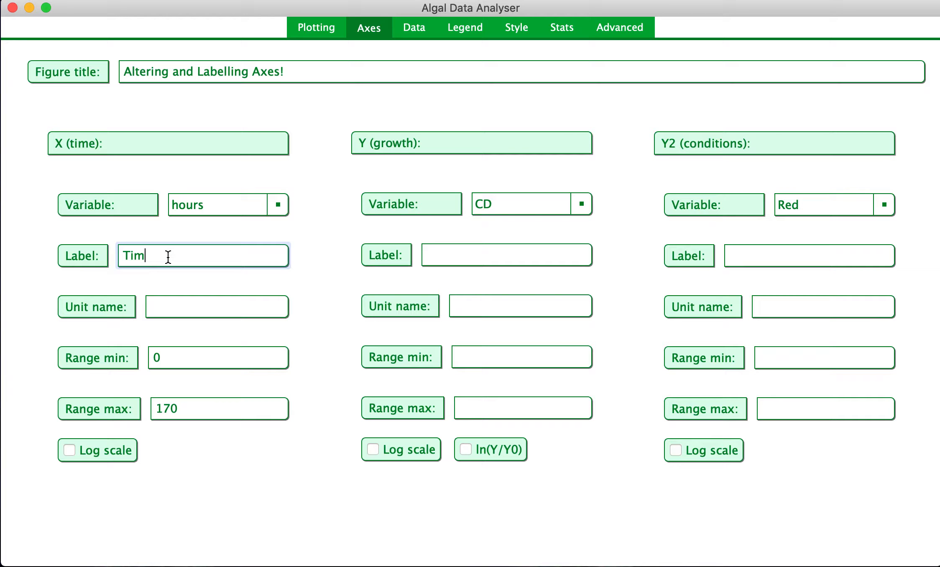
click(188, 300)
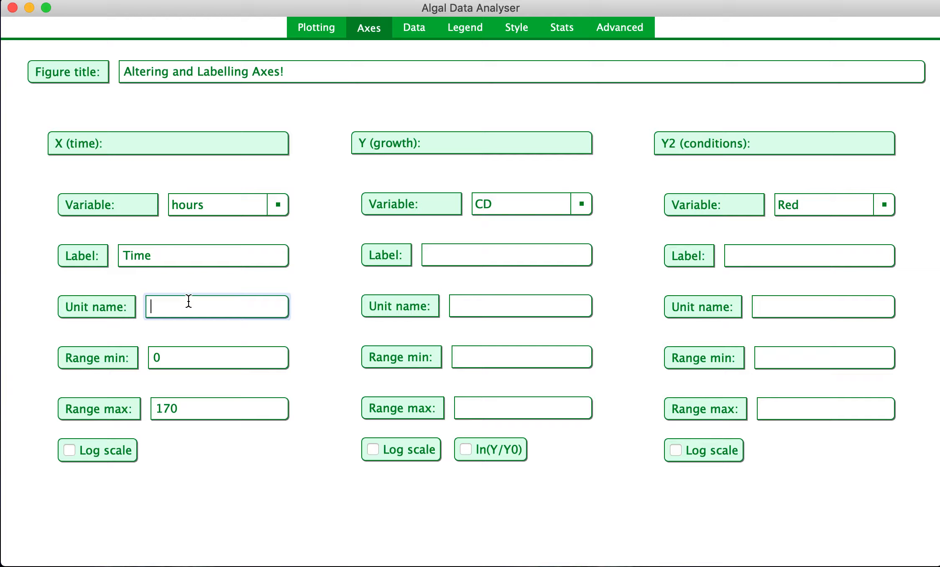
text(hours)
click(331, 28)
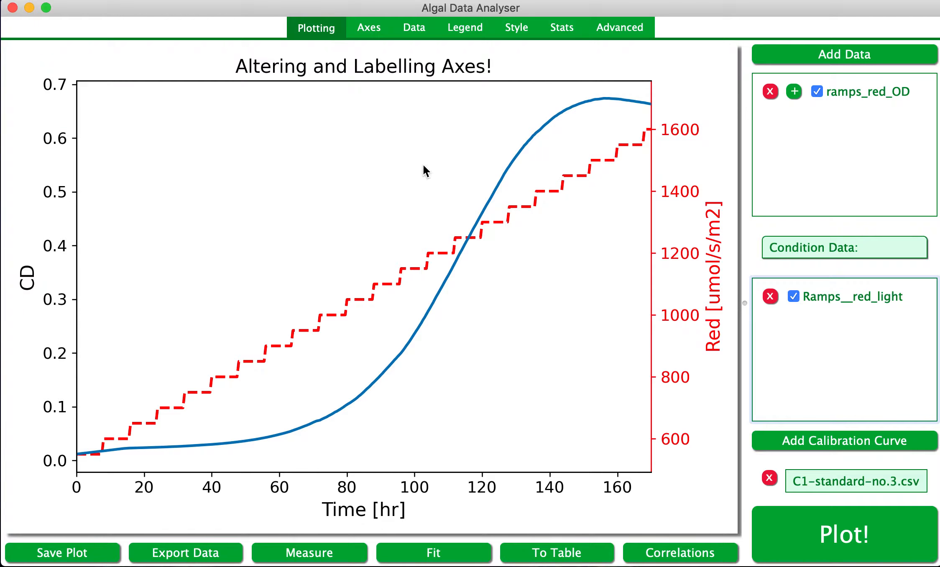
click(803, 523)
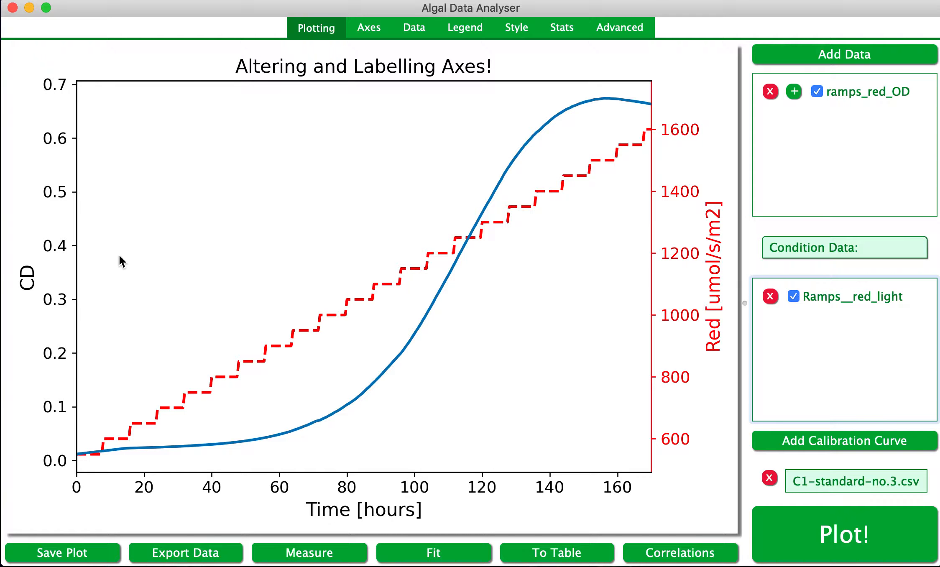
Clear the X axis range maximum value.
click(368, 33)
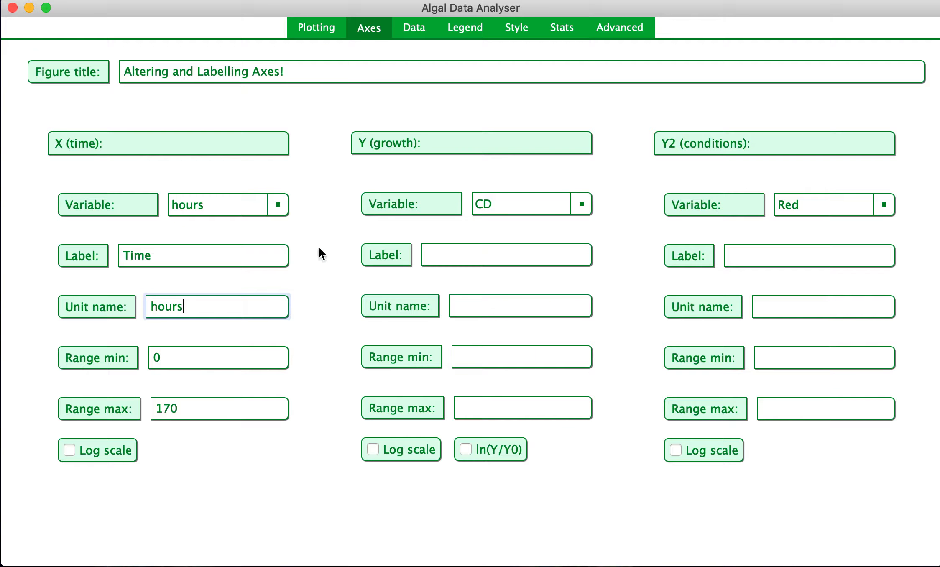
click(200, 355)
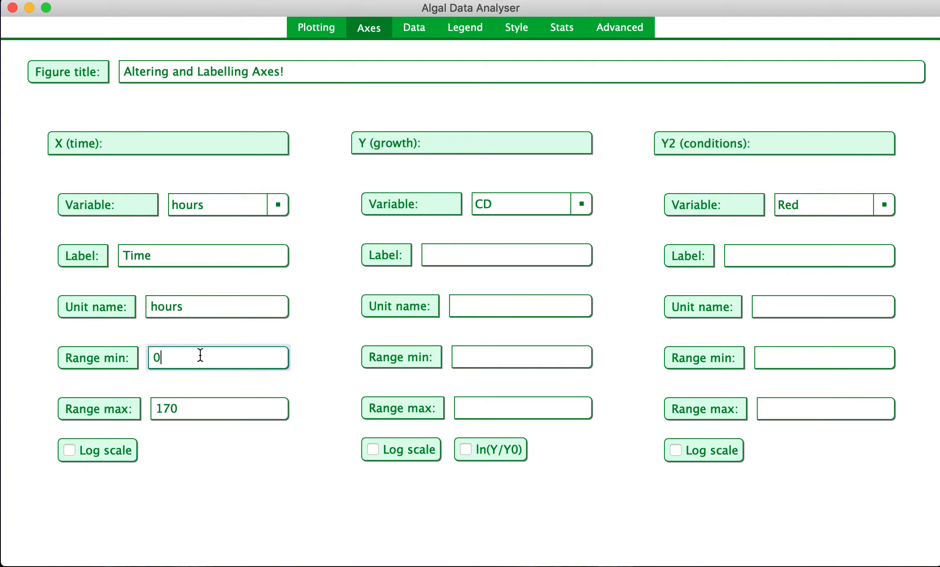
click(191, 408)
key(BackSpace)
key(BackSpace)
key(BackSpace)
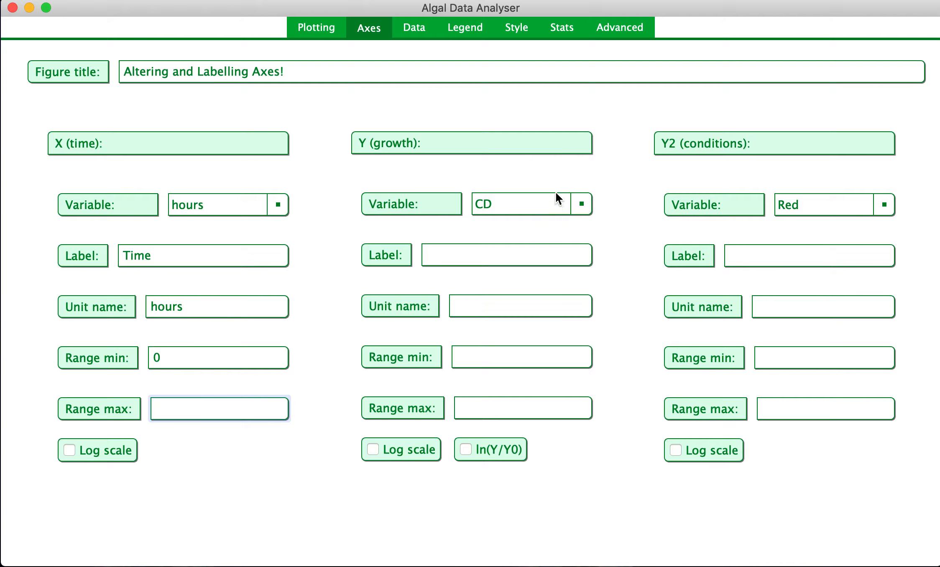
Set the Y (growth) variable to OD and replot the graph.
click(584, 207)
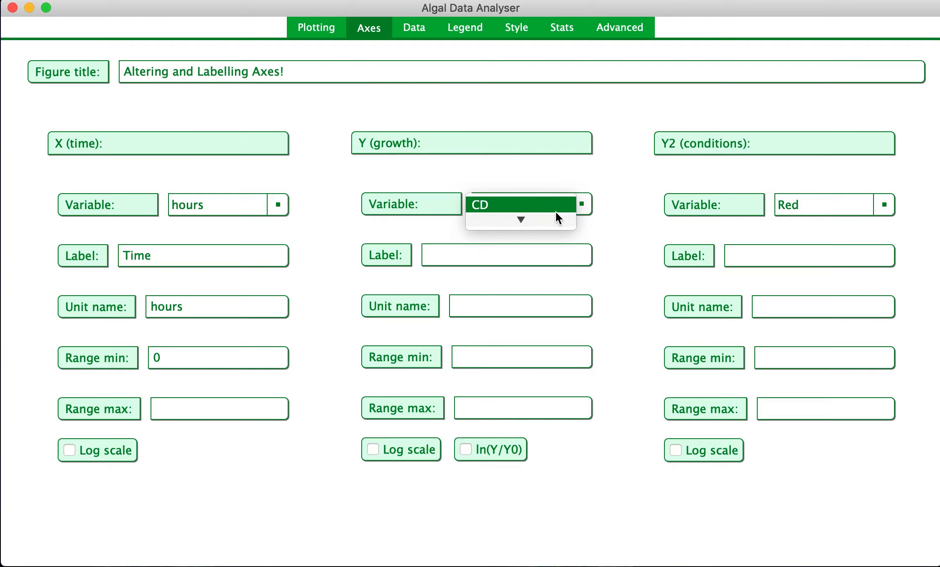
click(515, 218)
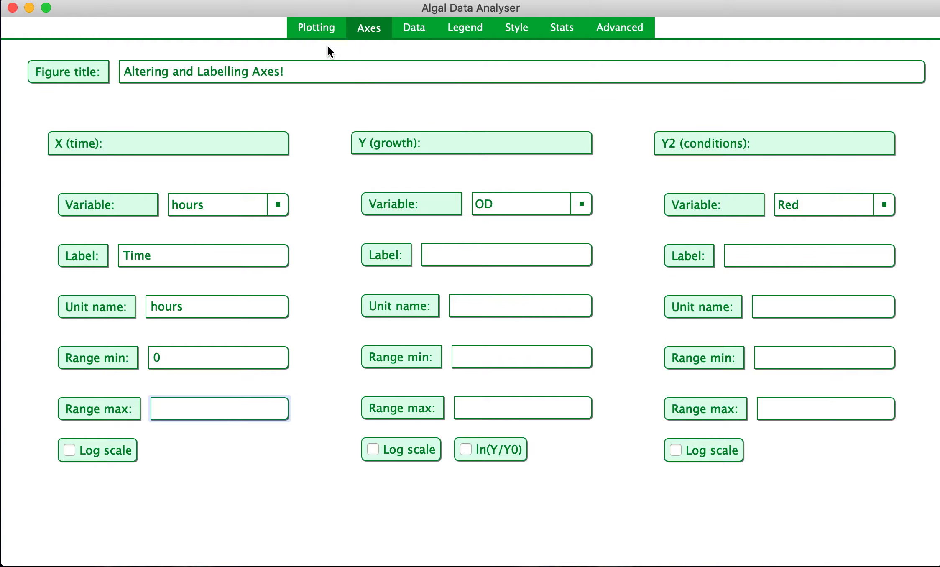
click(310, 29)
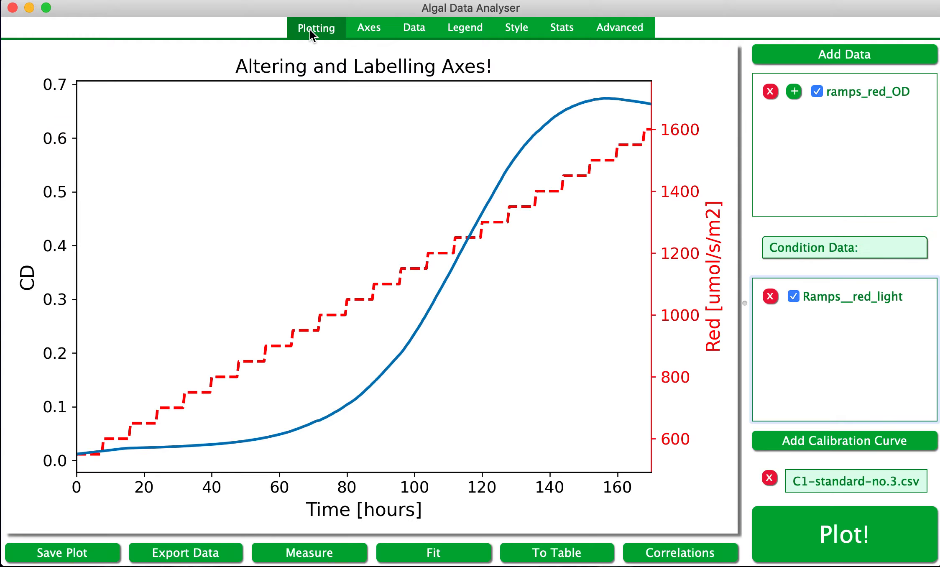
click(821, 526)
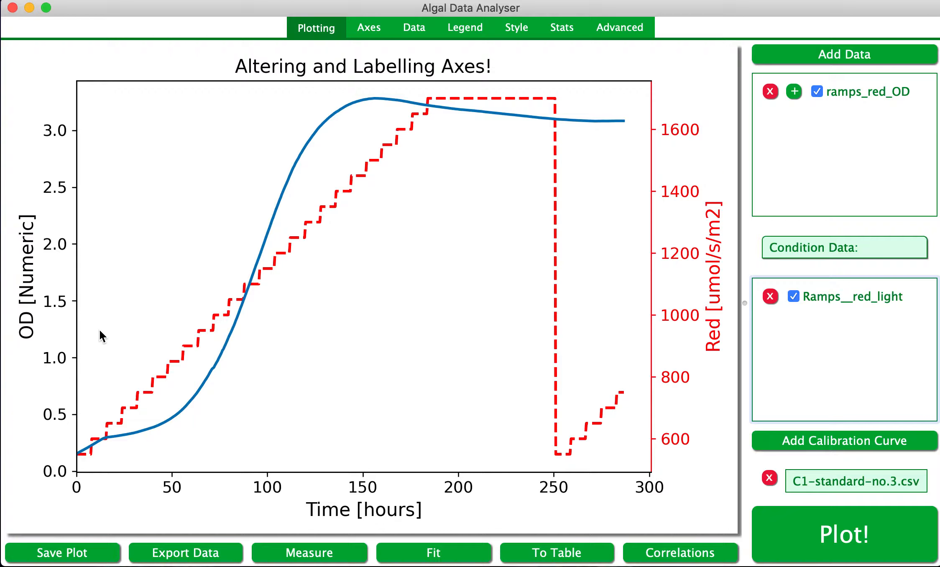
Try plotting the Y growth axis on a log scale, then switch the log scale off again.
click(372, 26)
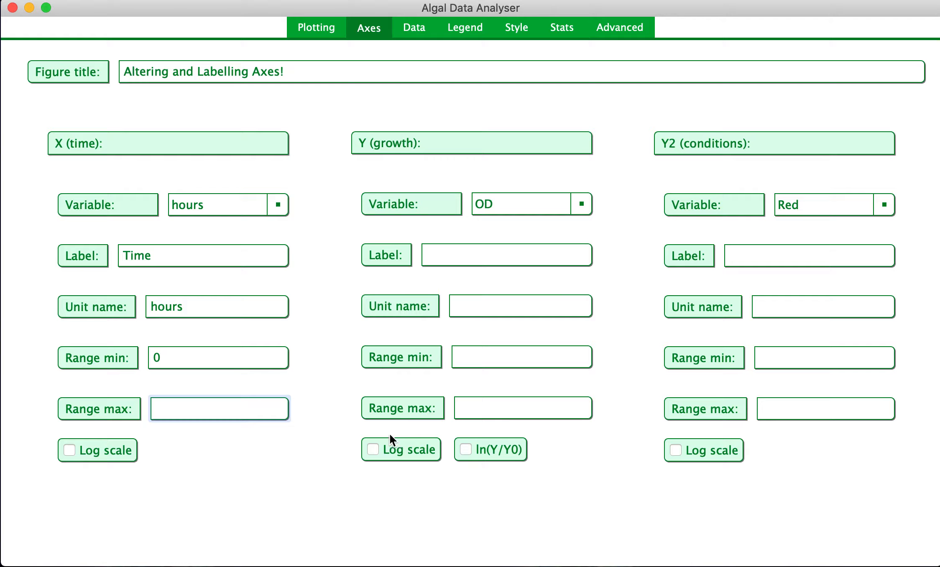
click(373, 450)
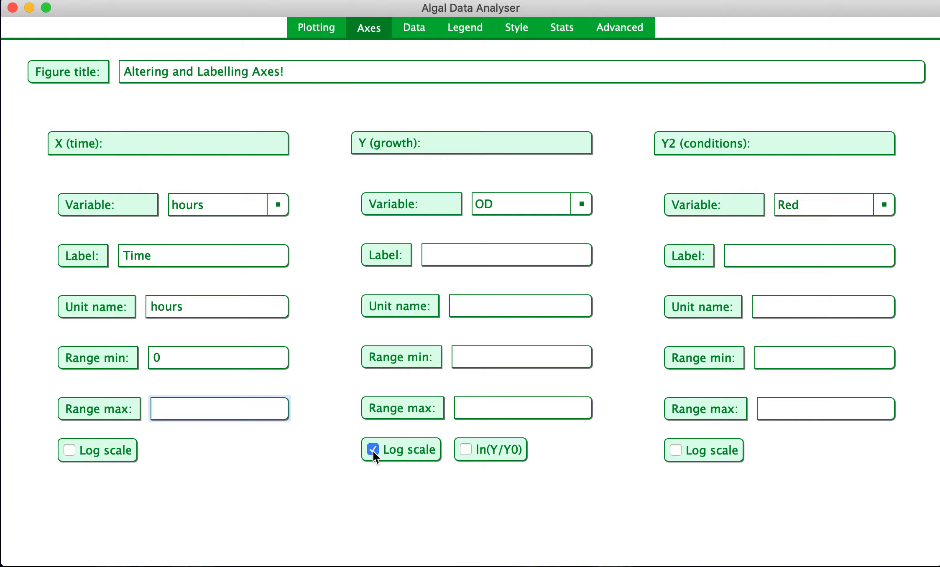
click(319, 28)
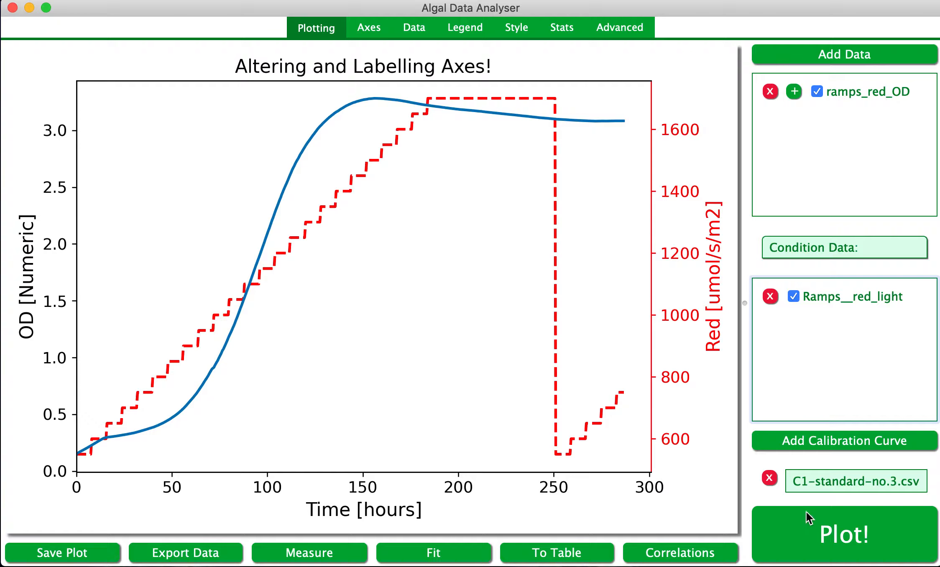
click(817, 541)
click(376, 23)
click(379, 448)
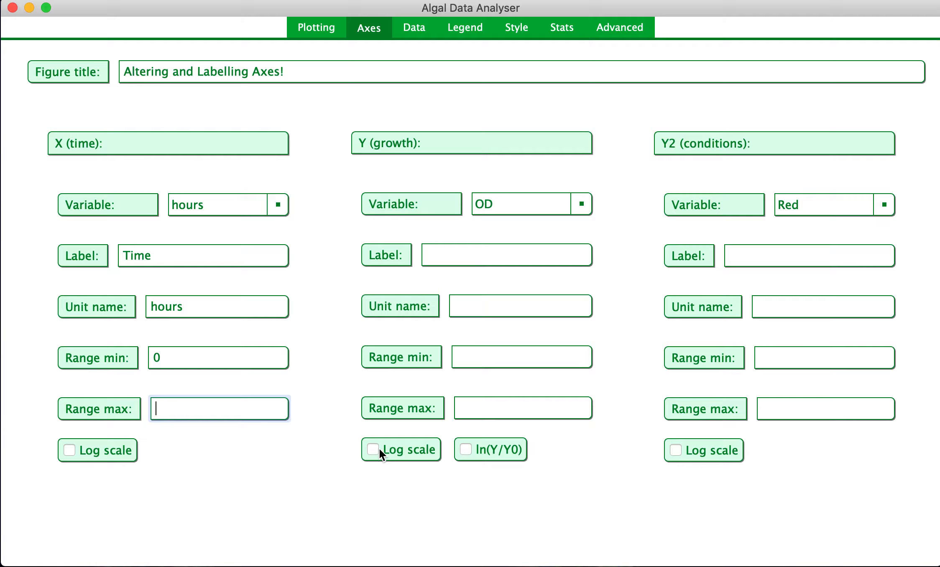
Enable ln(Y/Y0) for the Y growth axis and replot the graph.
click(465, 451)
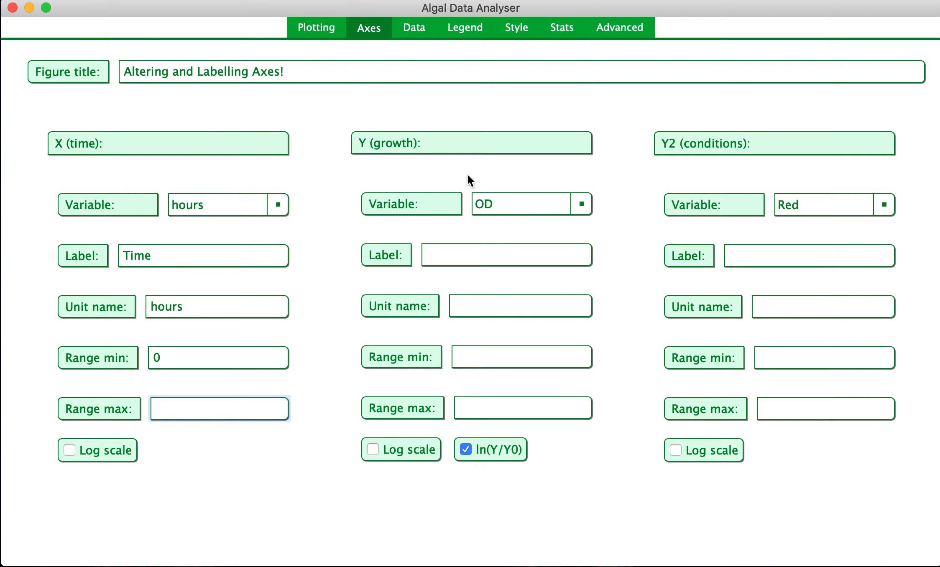
click(314, 27)
click(840, 552)
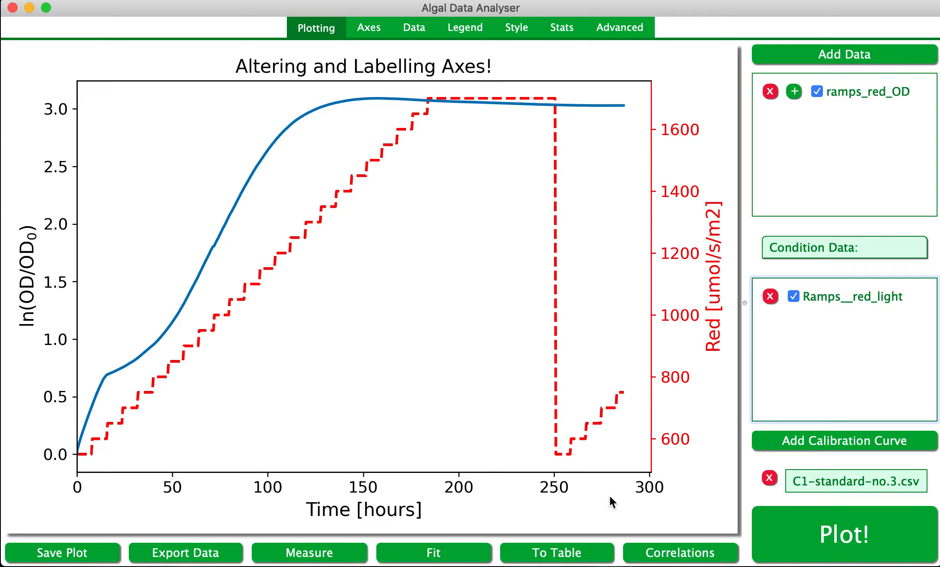
Turn off ln(Y/Y0) for the Y growth axis, keeping OD as its variable.
click(372, 26)
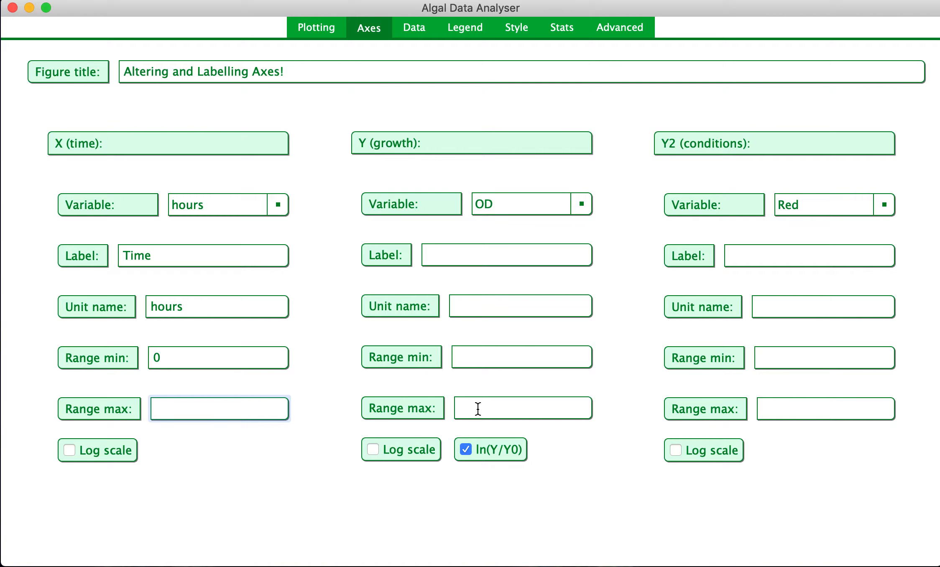
click(481, 448)
click(536, 203)
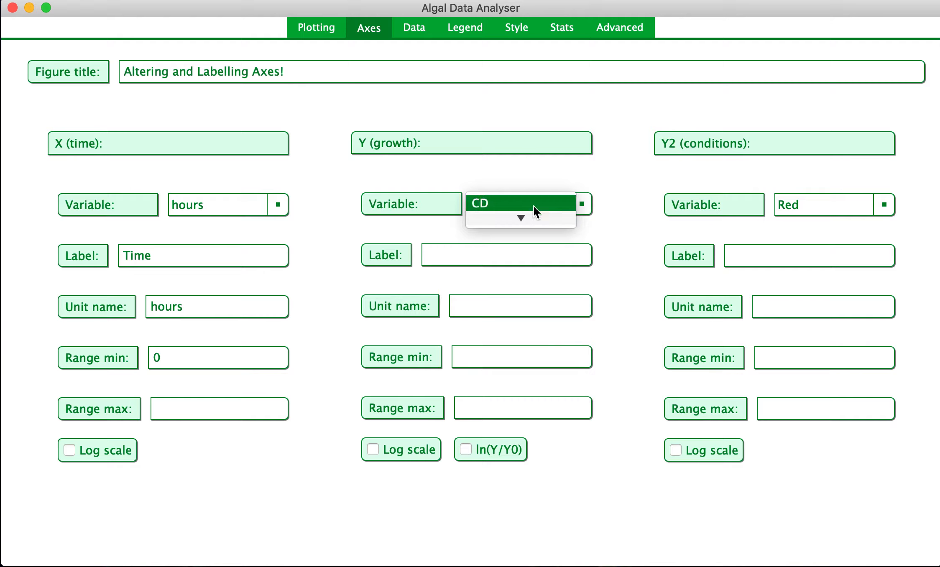
click(524, 218)
Set the Y growth axis range minimum to 0.2 and maximum to 0.4.
click(469, 356)
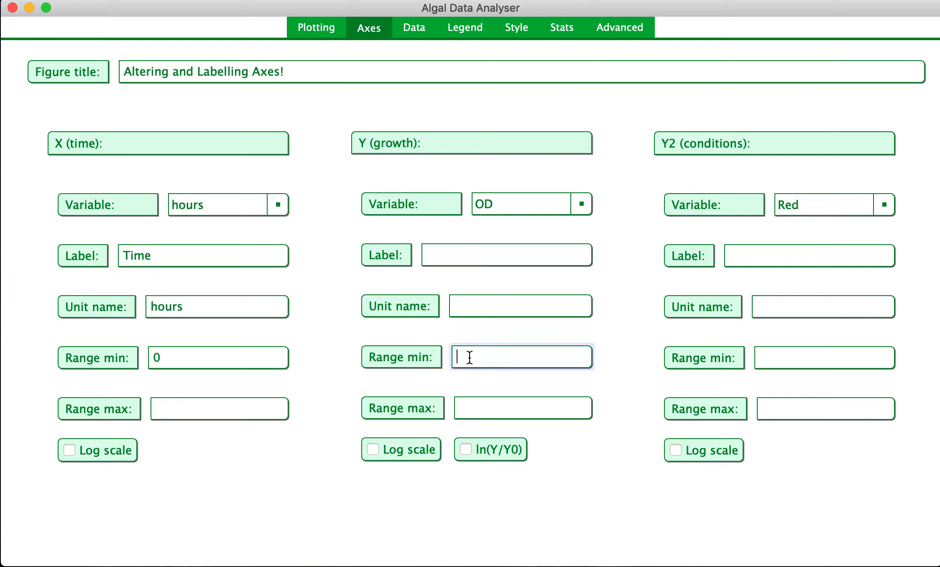
text(0.2)
click(478, 405)
text(0.4)
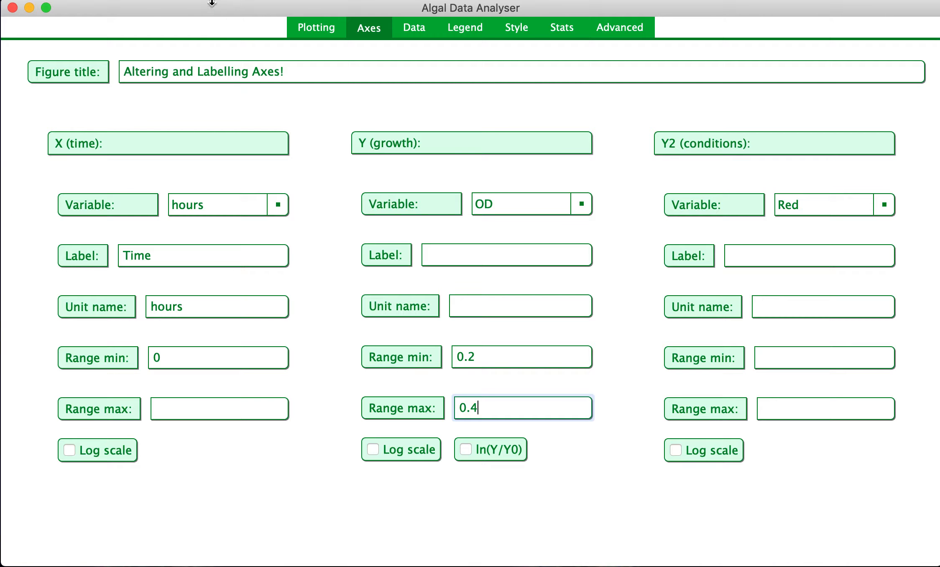
Replot the graph with the new Y growth axis range.
click(312, 33)
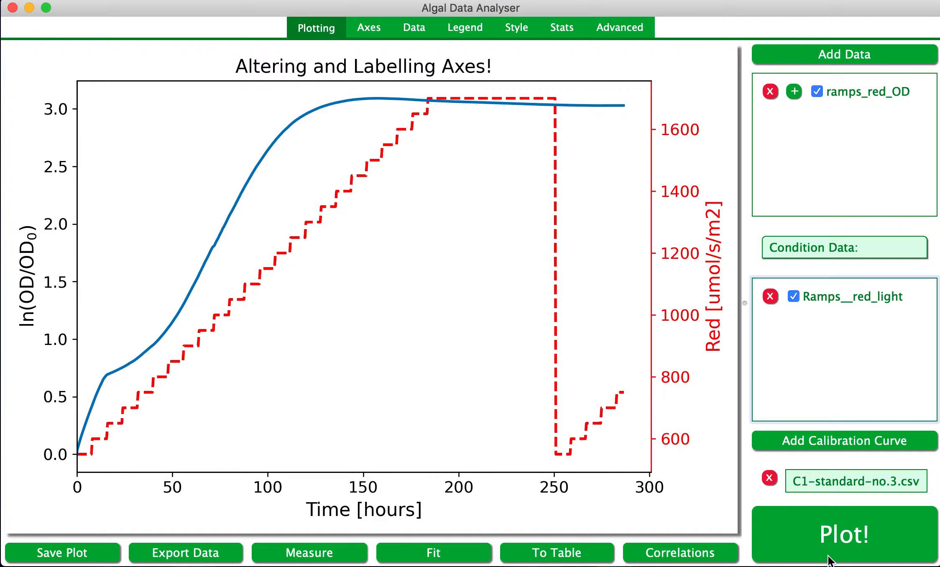
click(831, 535)
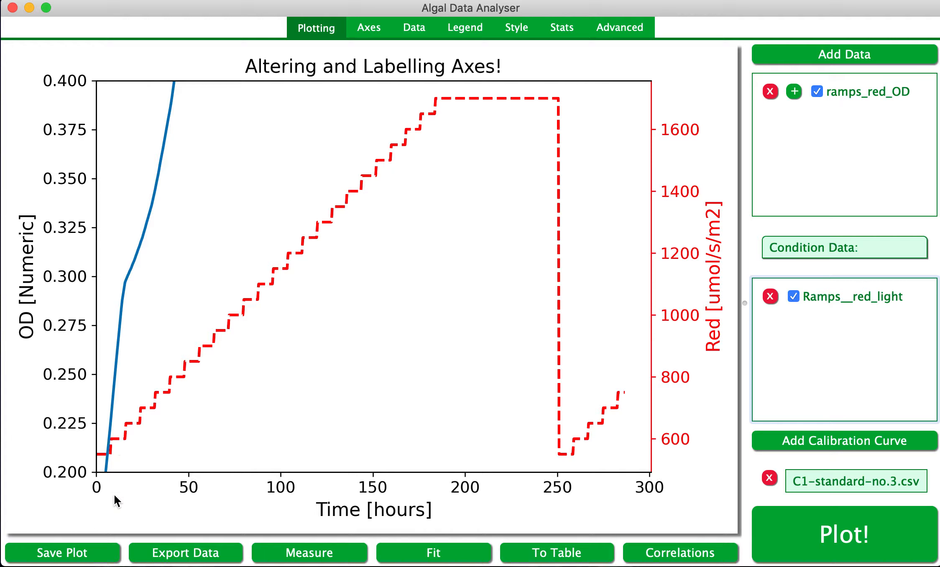
Clear the Y growth axis range maximum and minimum values.
click(369, 30)
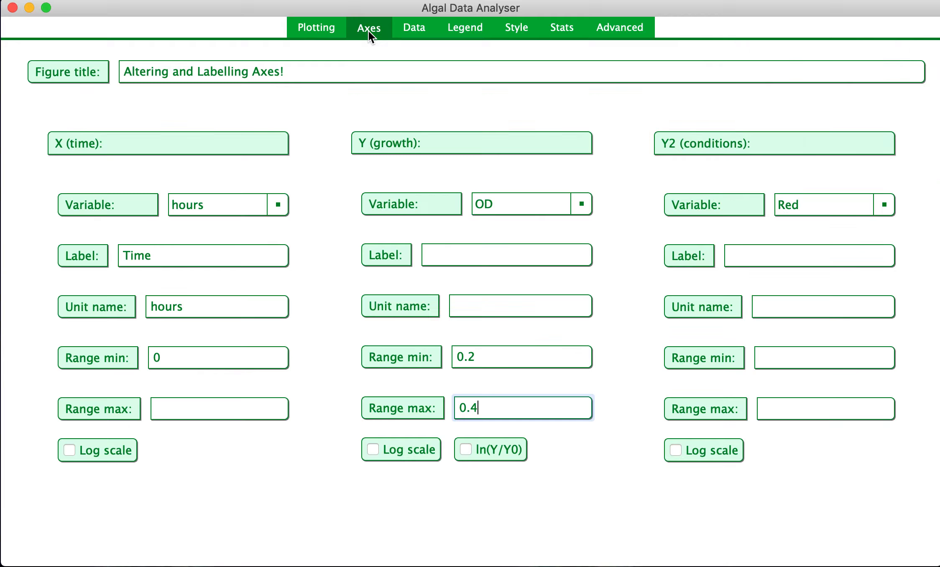
key(BackSpace)
key(BackSpace)
key(BackSpace)
click(516, 357)
key(BackSpace)
key(BackSpace)
key(BackSpace)
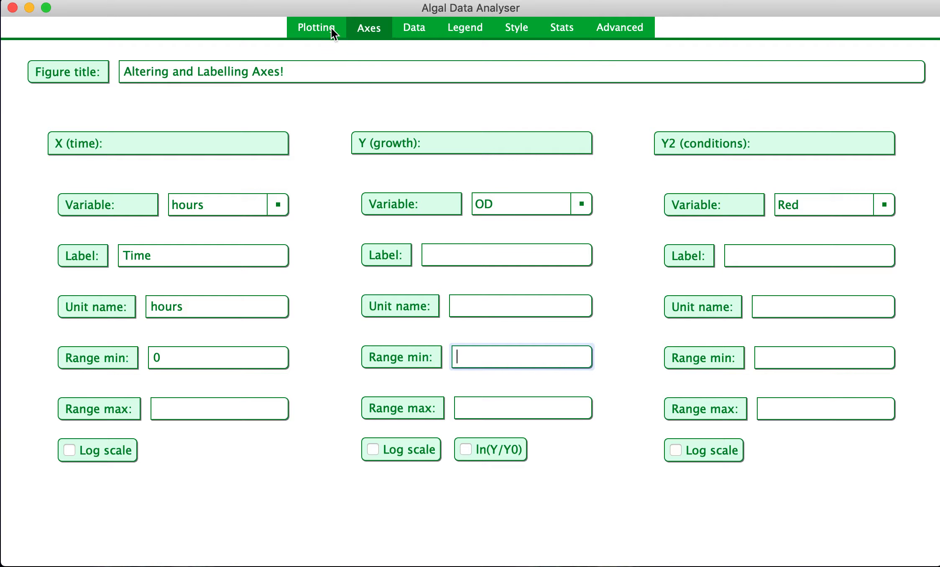
click(318, 28)
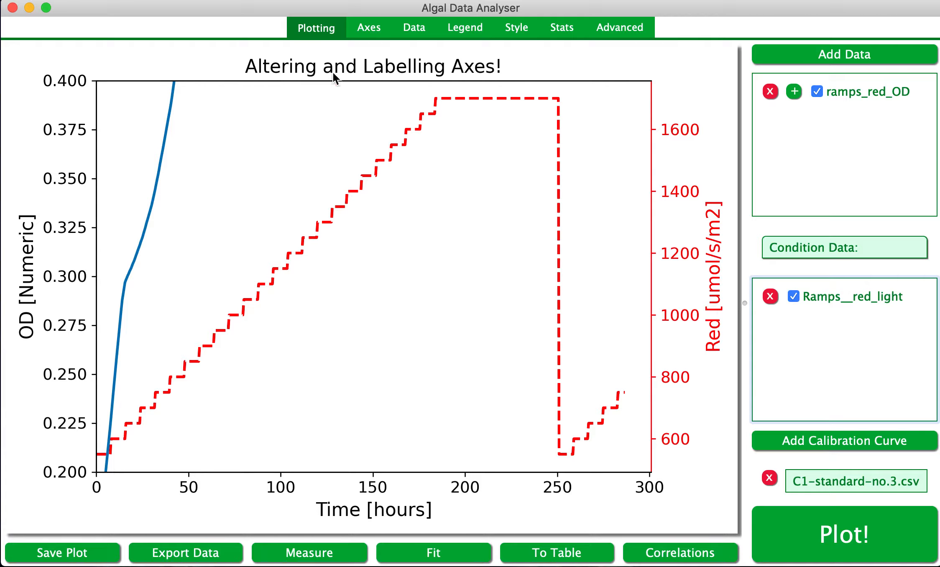
click(383, 32)
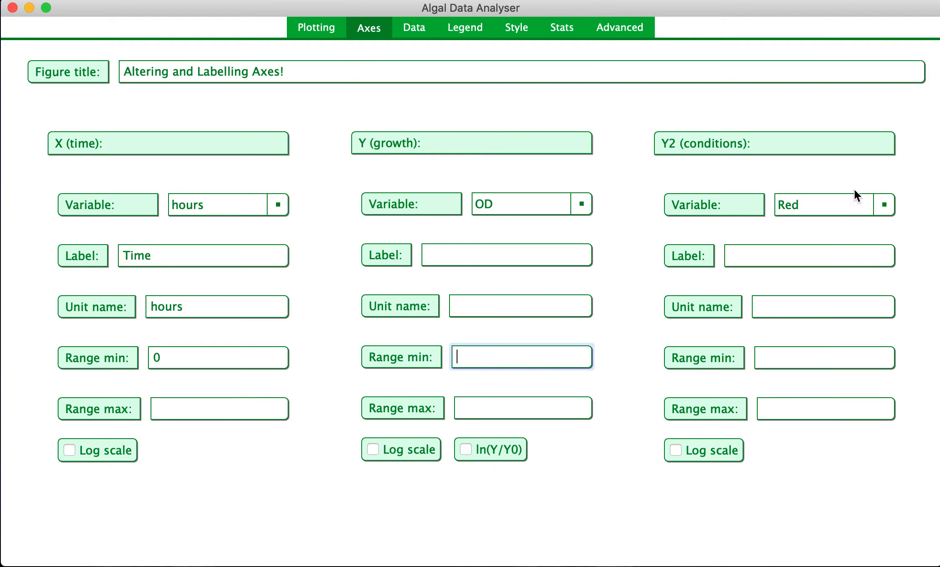
Set the Y2 conditions axis variable to Tmeas and replot the graph.
click(882, 204)
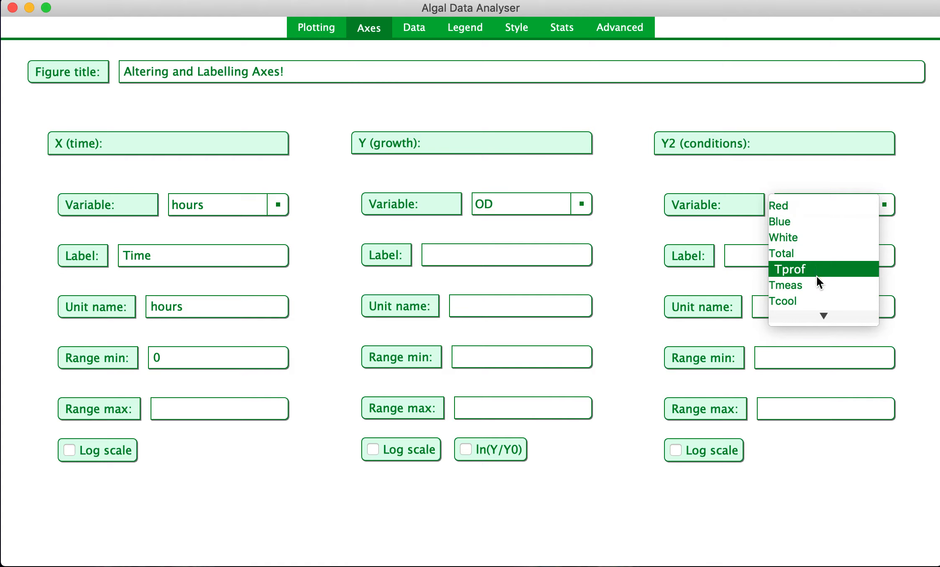
scroll(816, 276, down, 1)
scroll(816, 276, up, 1)
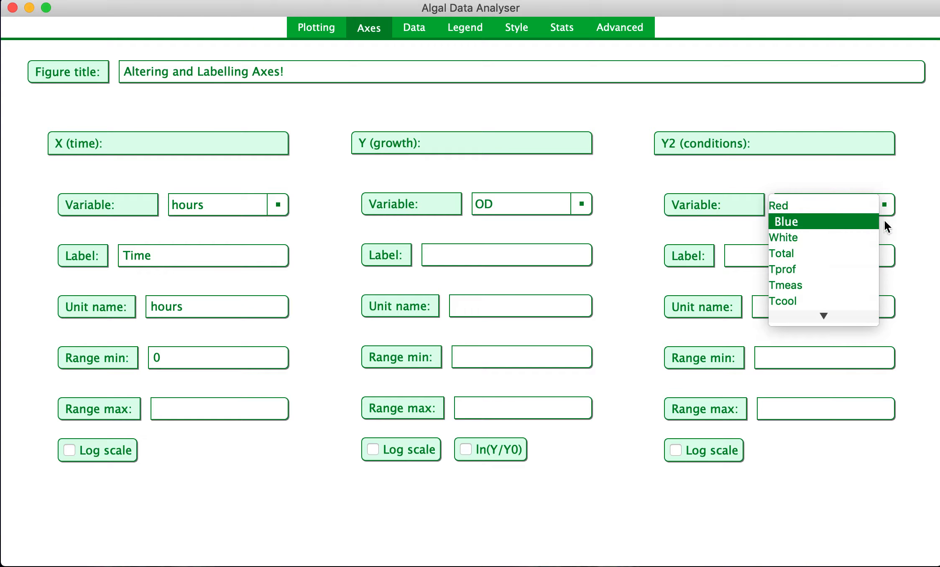
click(800, 285)
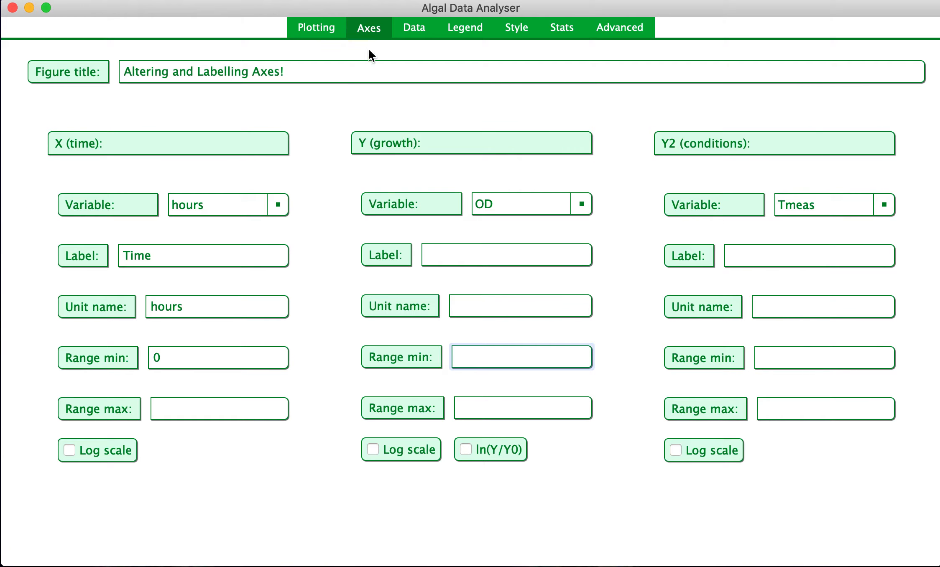
click(310, 28)
click(834, 528)
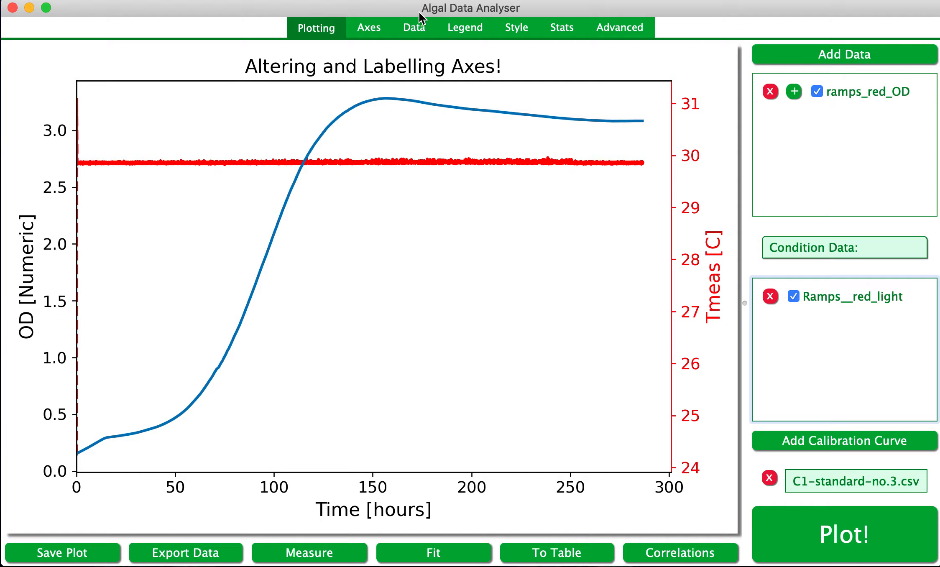
Set the condition data time average to 10 and replot the graph.
click(414, 27)
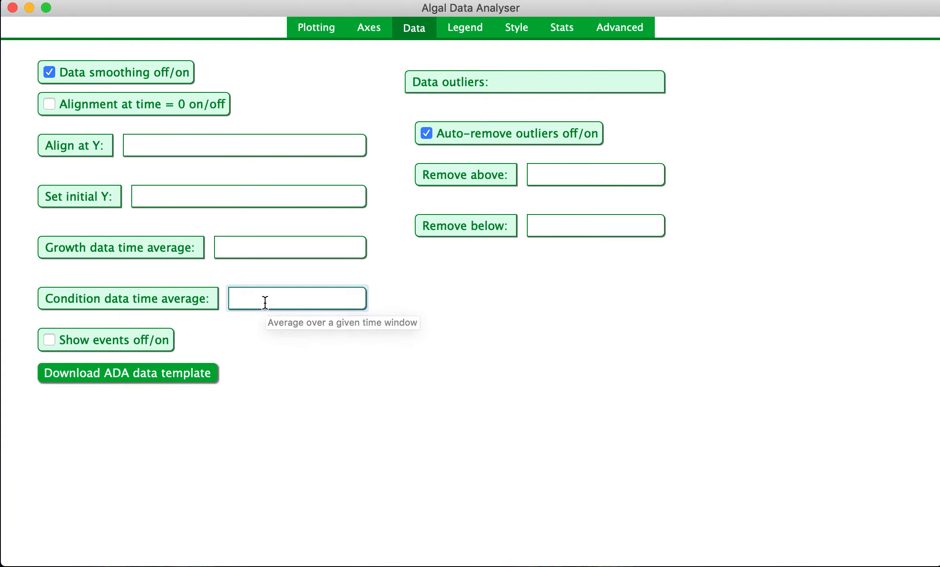
text(10)
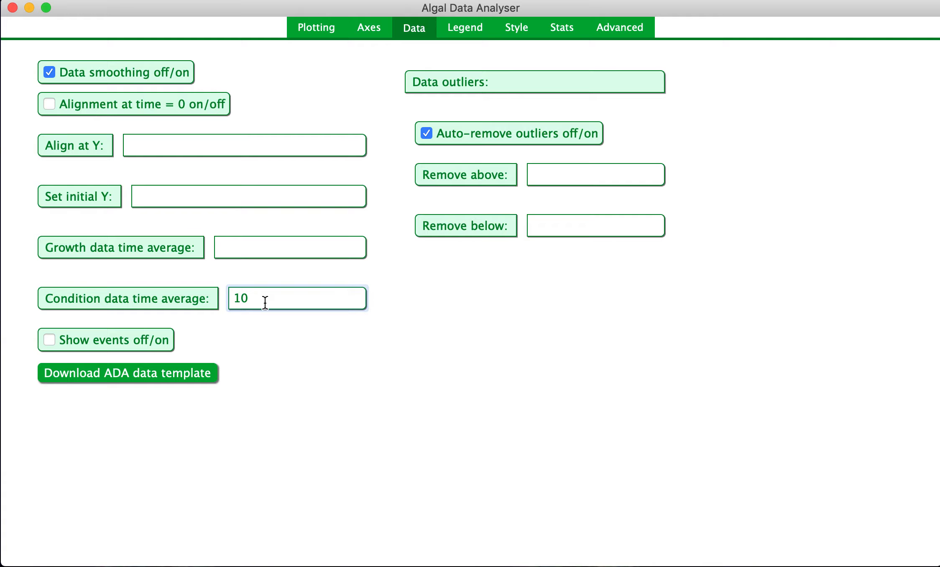
click(312, 33)
click(829, 532)
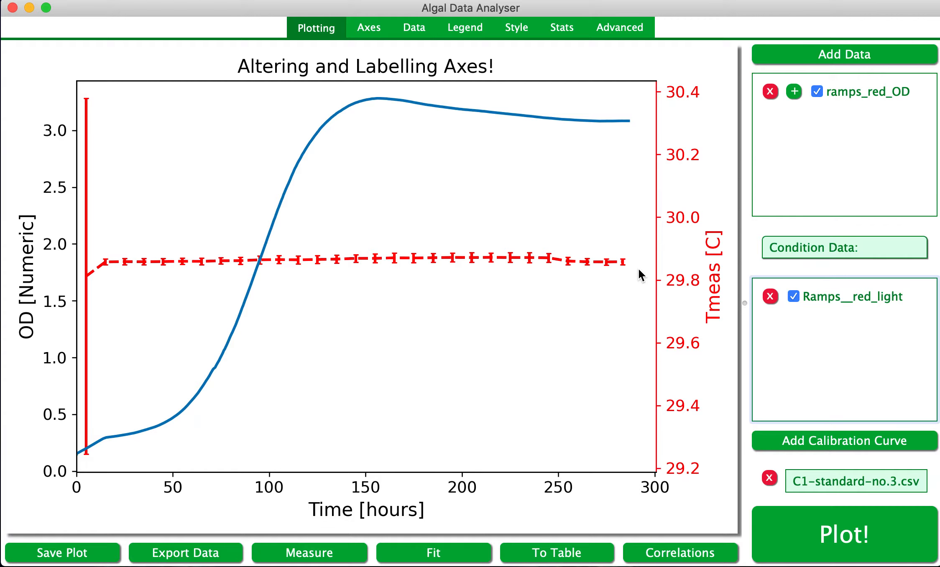
Try switching the error statistic to standard error, then switch back to standard deviation.
click(570, 32)
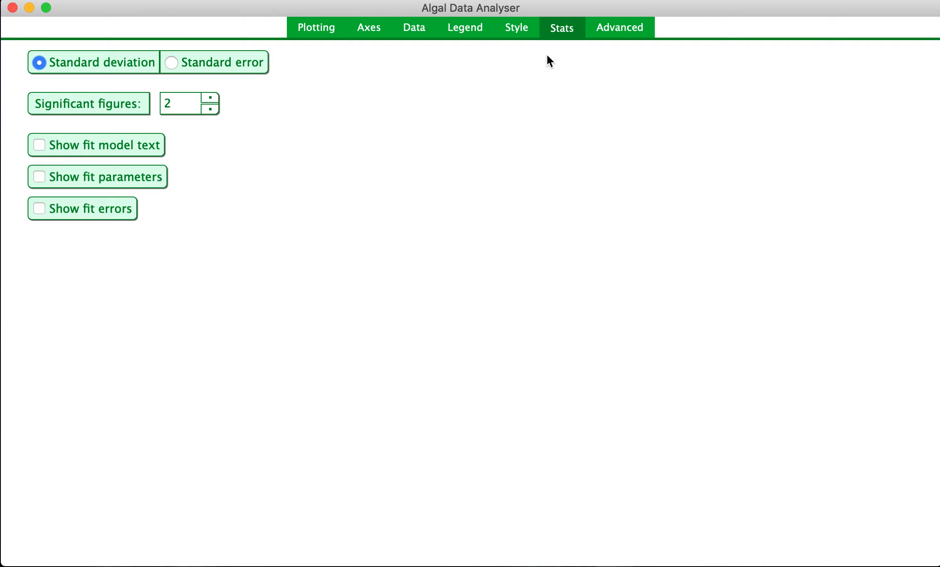
click(176, 63)
click(41, 65)
click(318, 31)
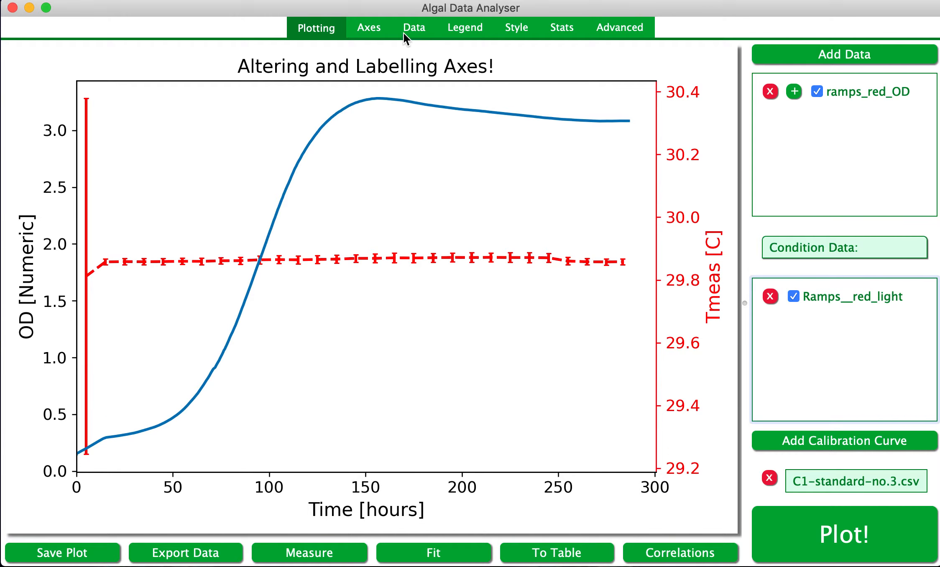
Set the Y2 conditions axis range minimum to 29.6 and maximum to 30, then replot the graph.
click(375, 32)
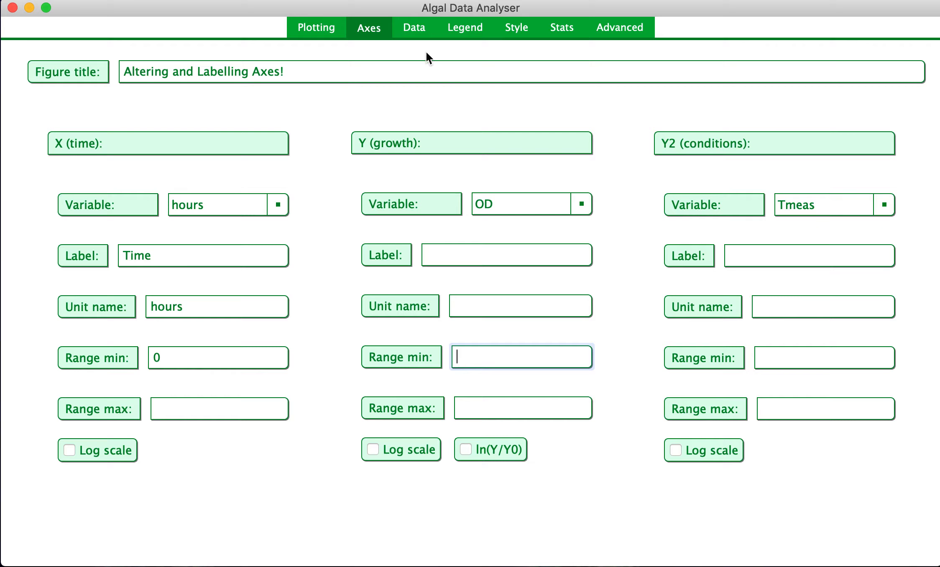
click(785, 352)
text(2)
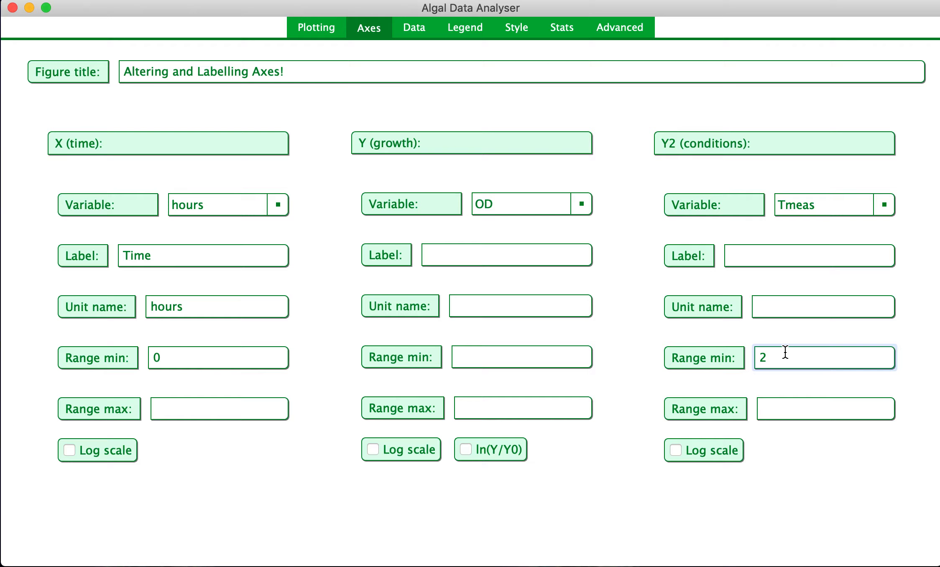
text(9.6)
click(788, 409)
text(30)
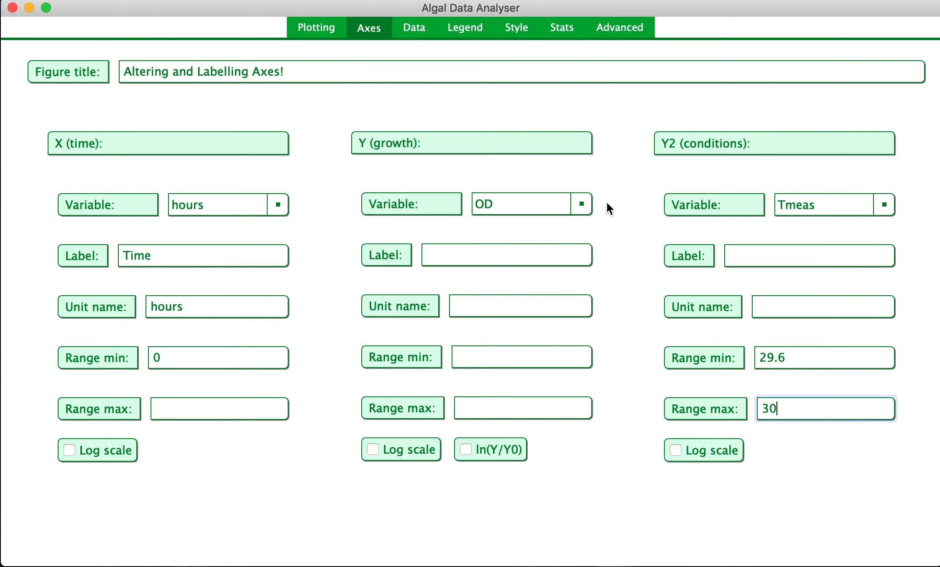
click(337, 29)
click(841, 528)
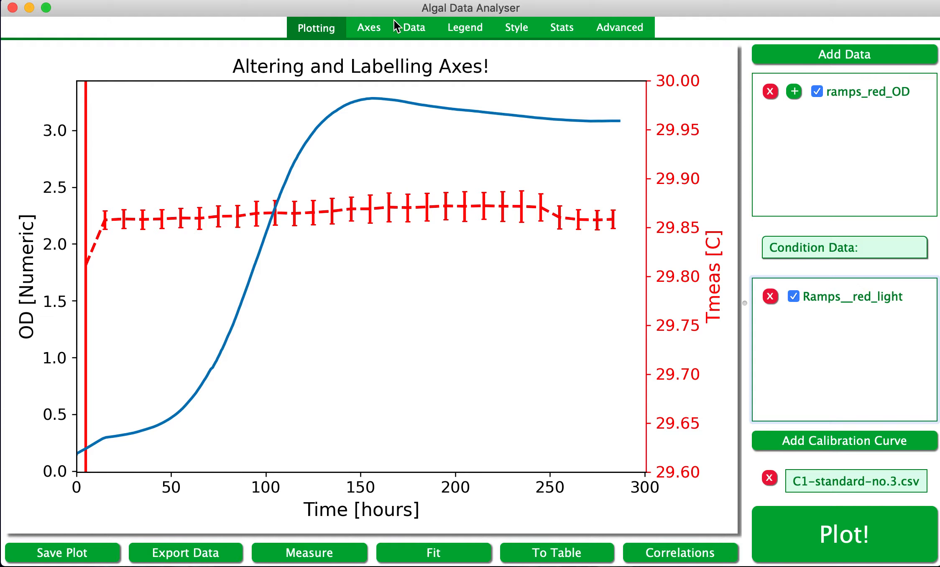
Change the Y growth axis variable to CD.
click(374, 29)
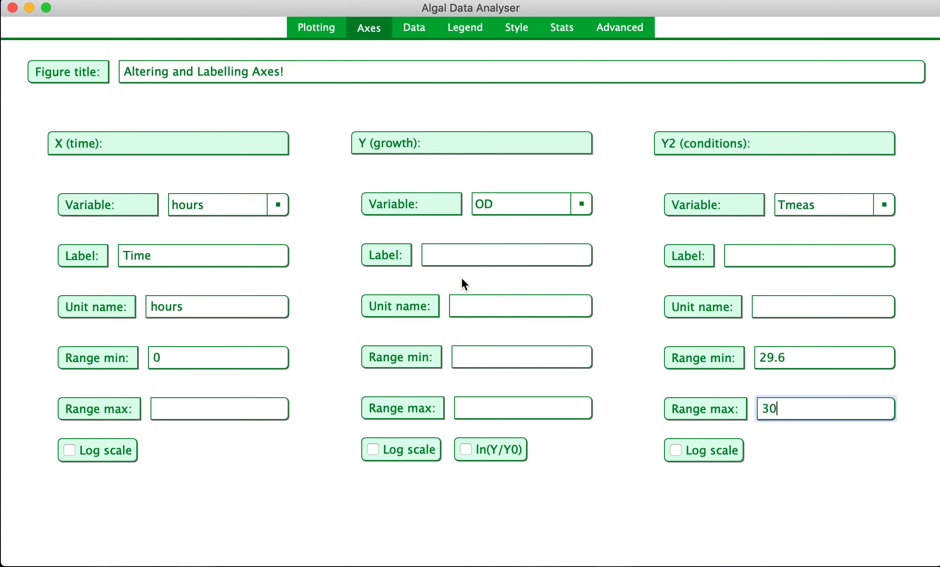
click(581, 205)
click(529, 205)
Label the Y growth axis OD$_{750}$ and replot the graph.
click(464, 258)
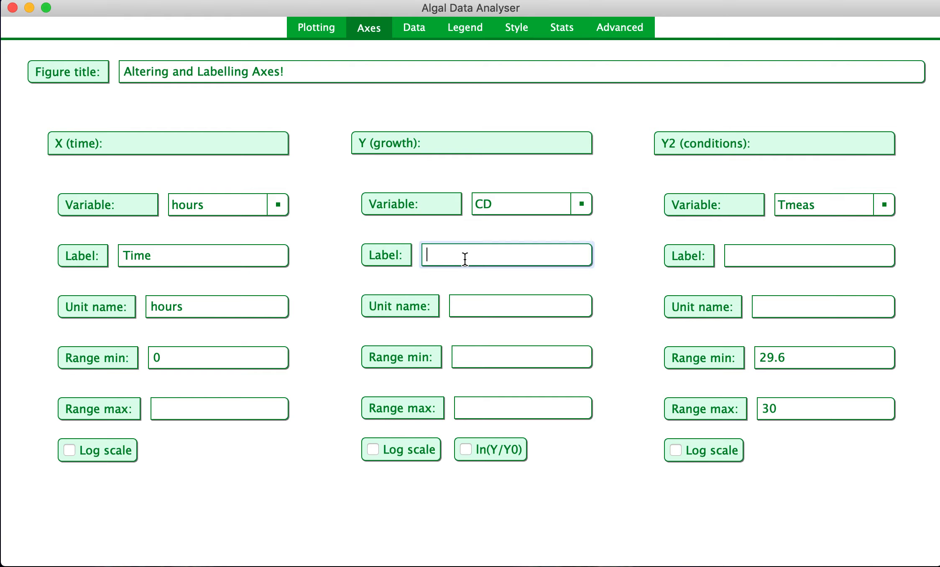
text(OD)
text($$)
key(Left)
text(_)
text({})
text(750)
click(503, 255)
click(301, 31)
click(815, 540)
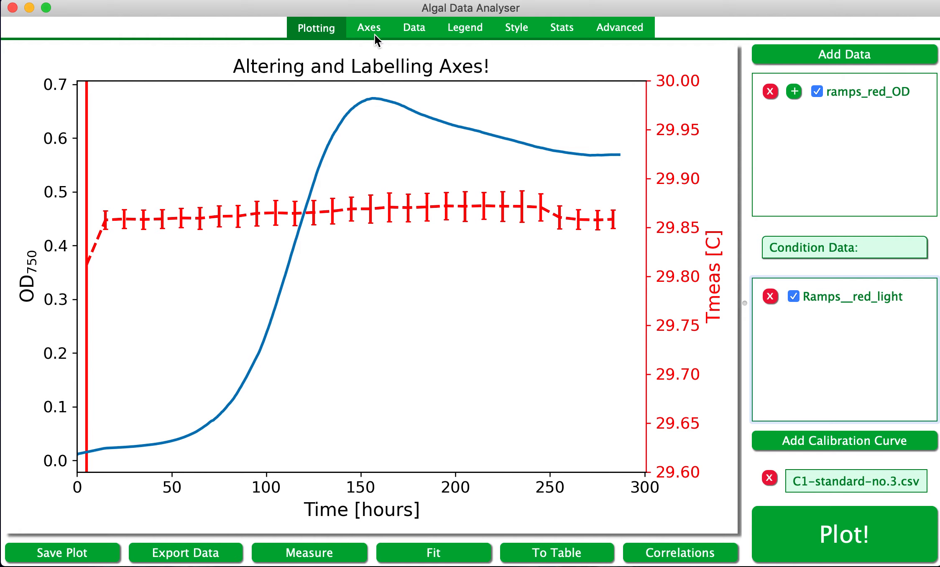
Switch to the LaTeX special-commands reference sheet, read it and close it.
key(super+Tab)
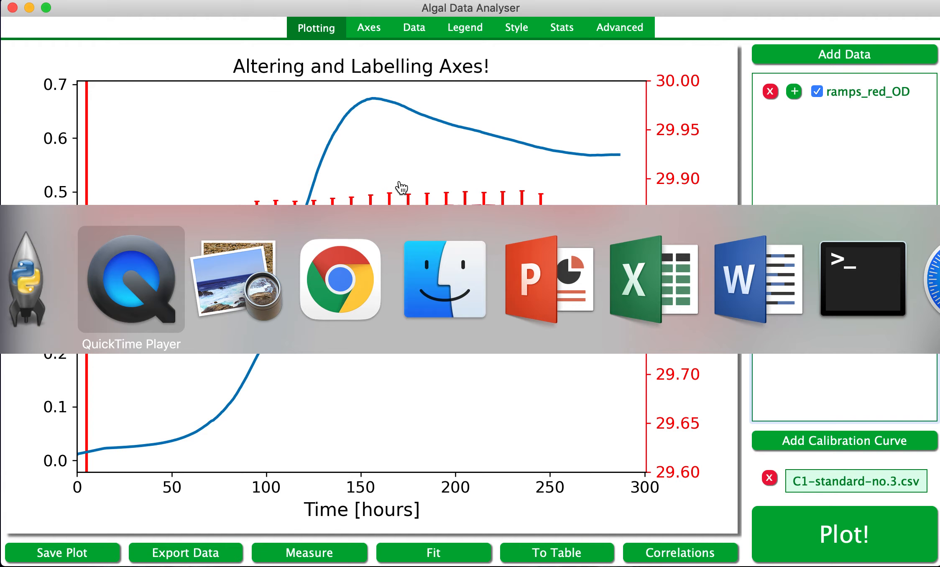
key(super+Tab)
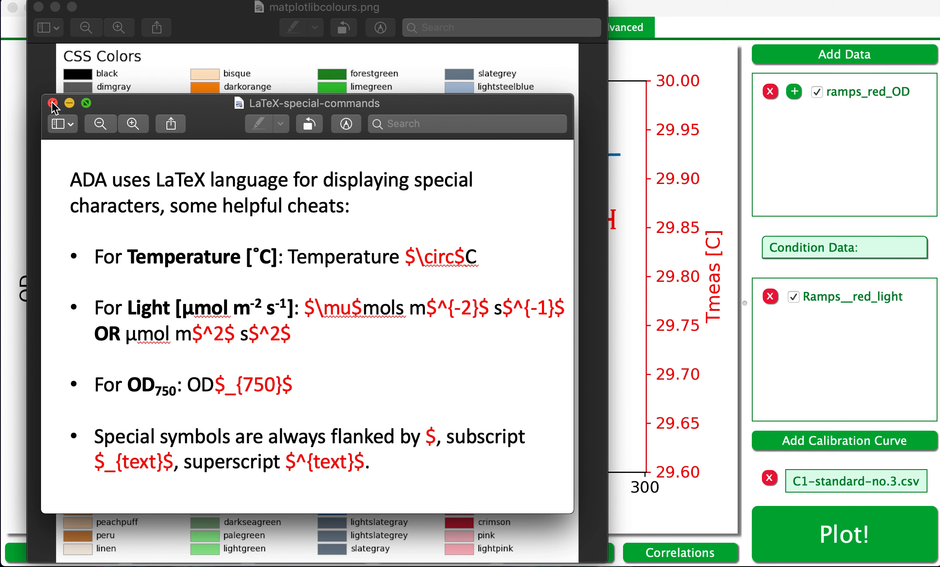
click(674, 79)
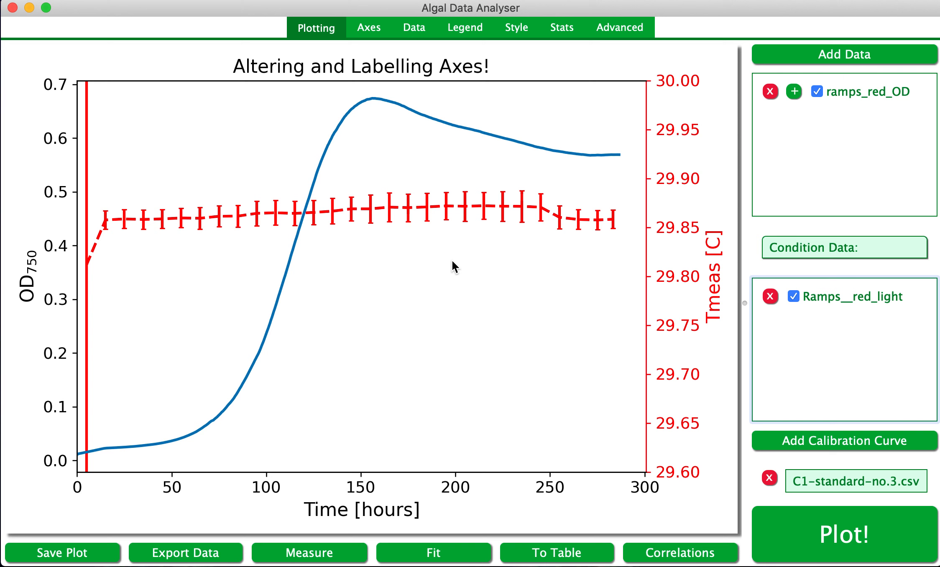
Select the whole figure title text for editing.
click(365, 26)
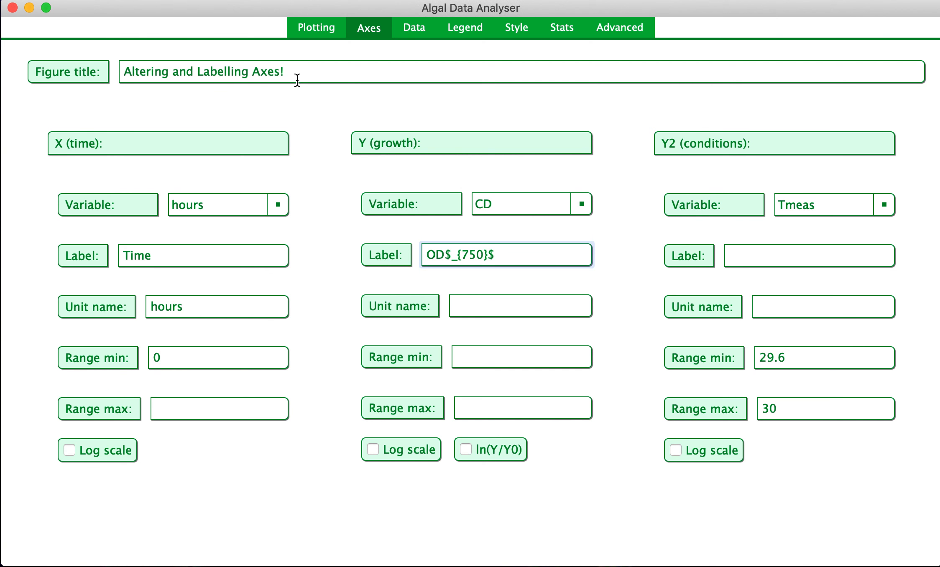
drag(297, 80, 99, 76)
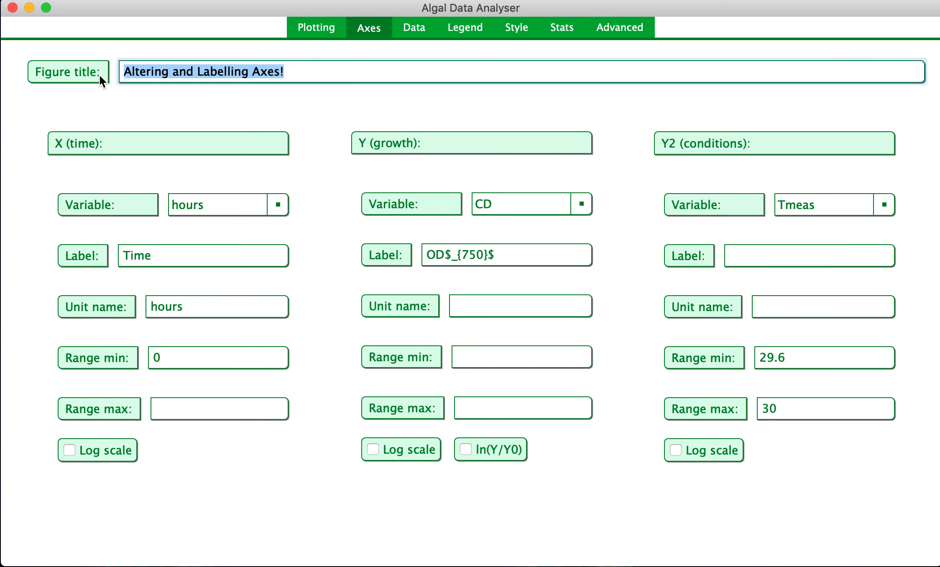